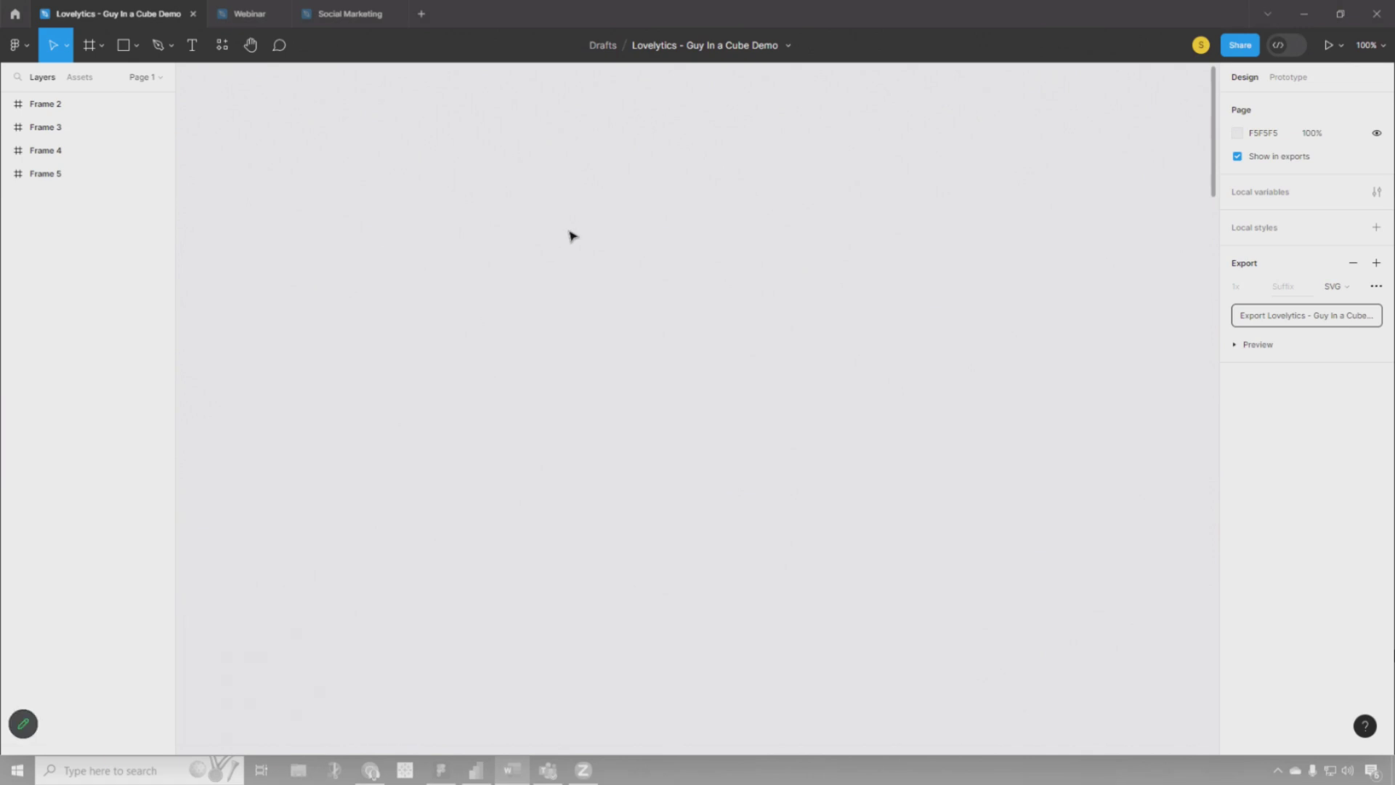
Switch to Power BI and open the canvas settings of the report page
left_click(477, 771)
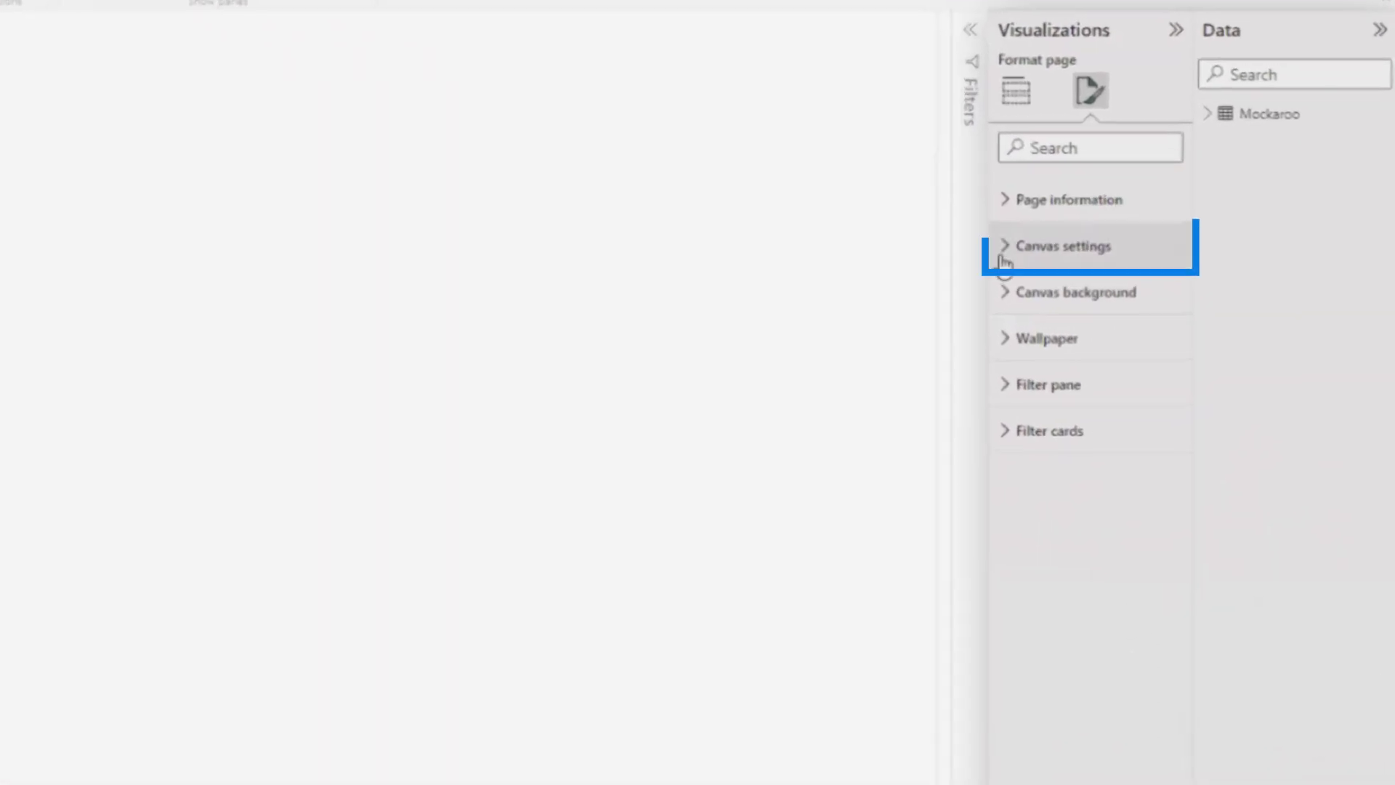
left_click(993, 251)
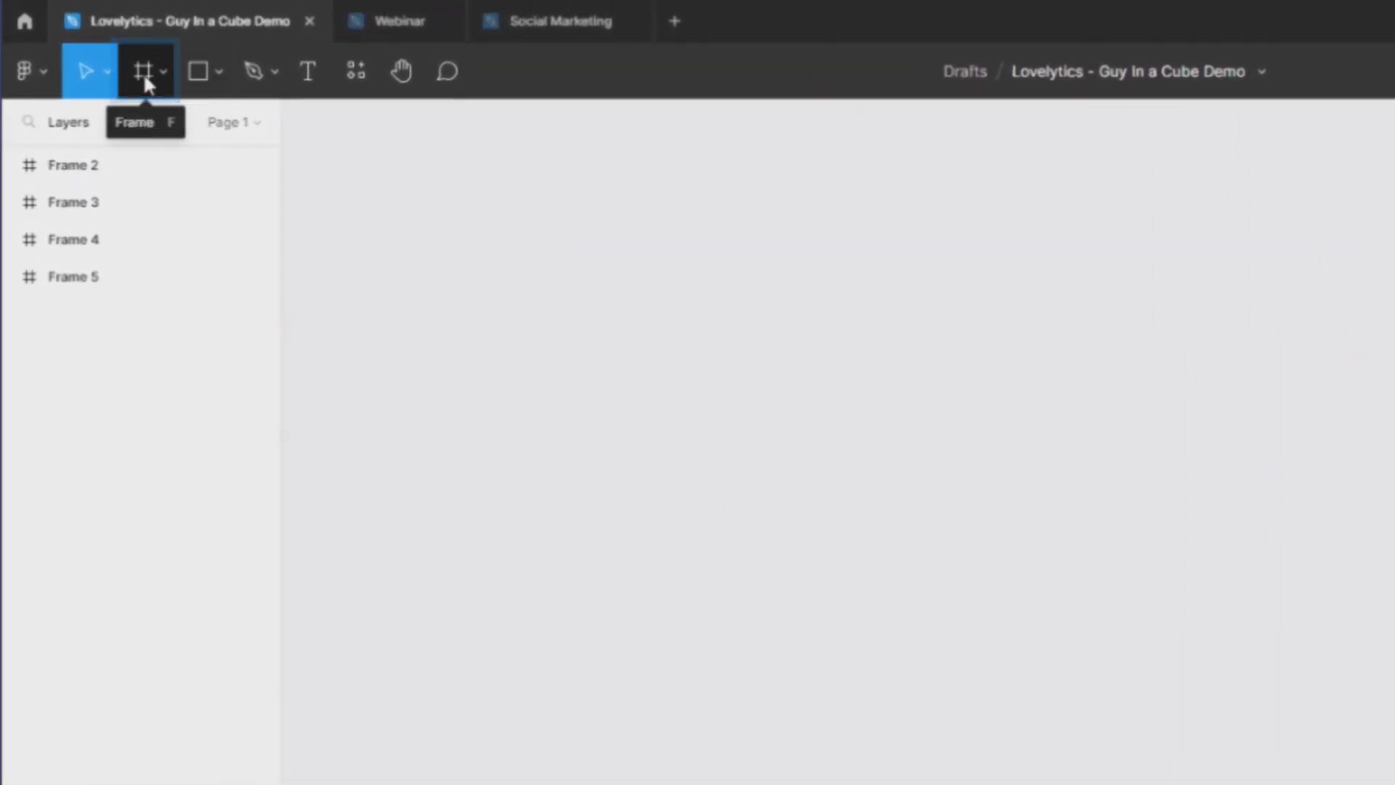
Switch to Figma and create a new frame from the Slide 16:9 presentation preset
left_click(143, 78)
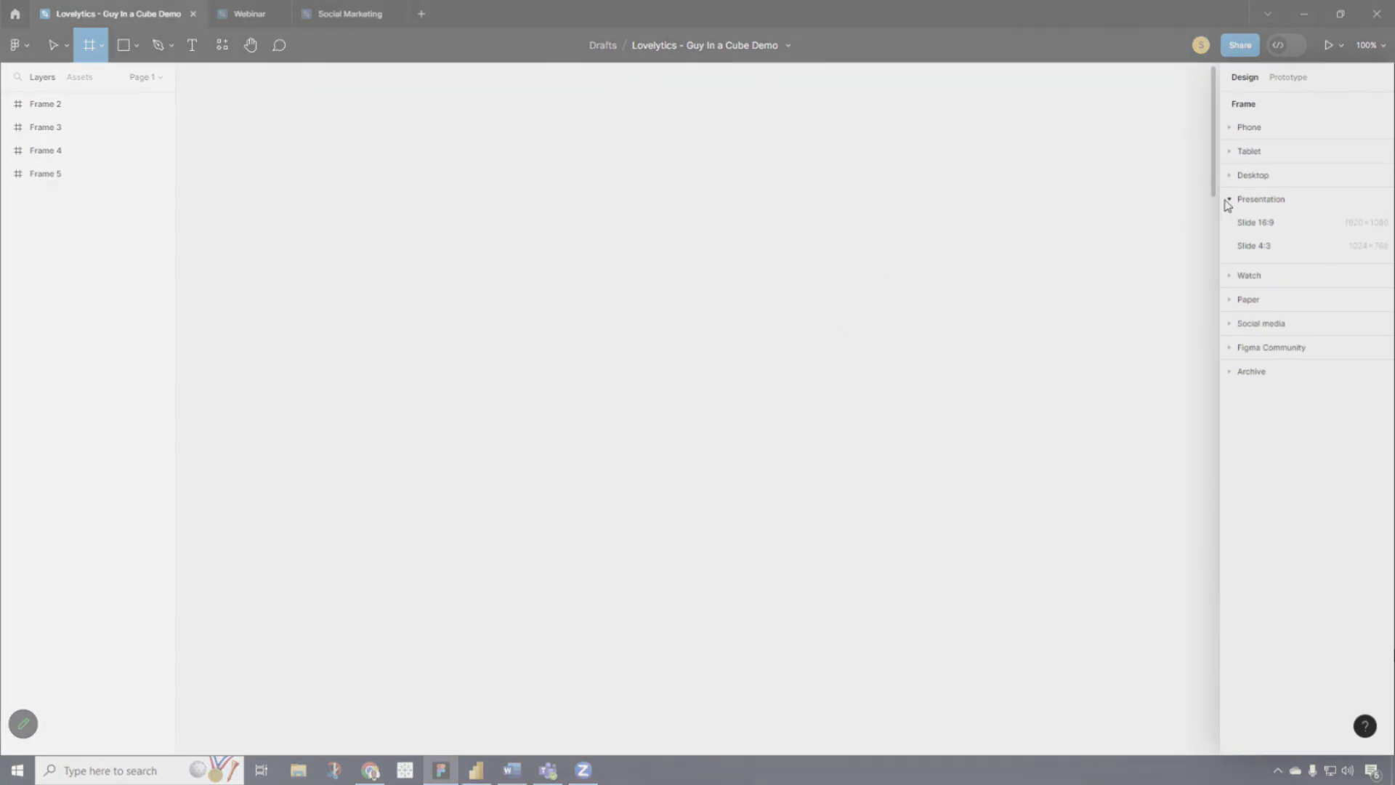
left_click(1228, 199)
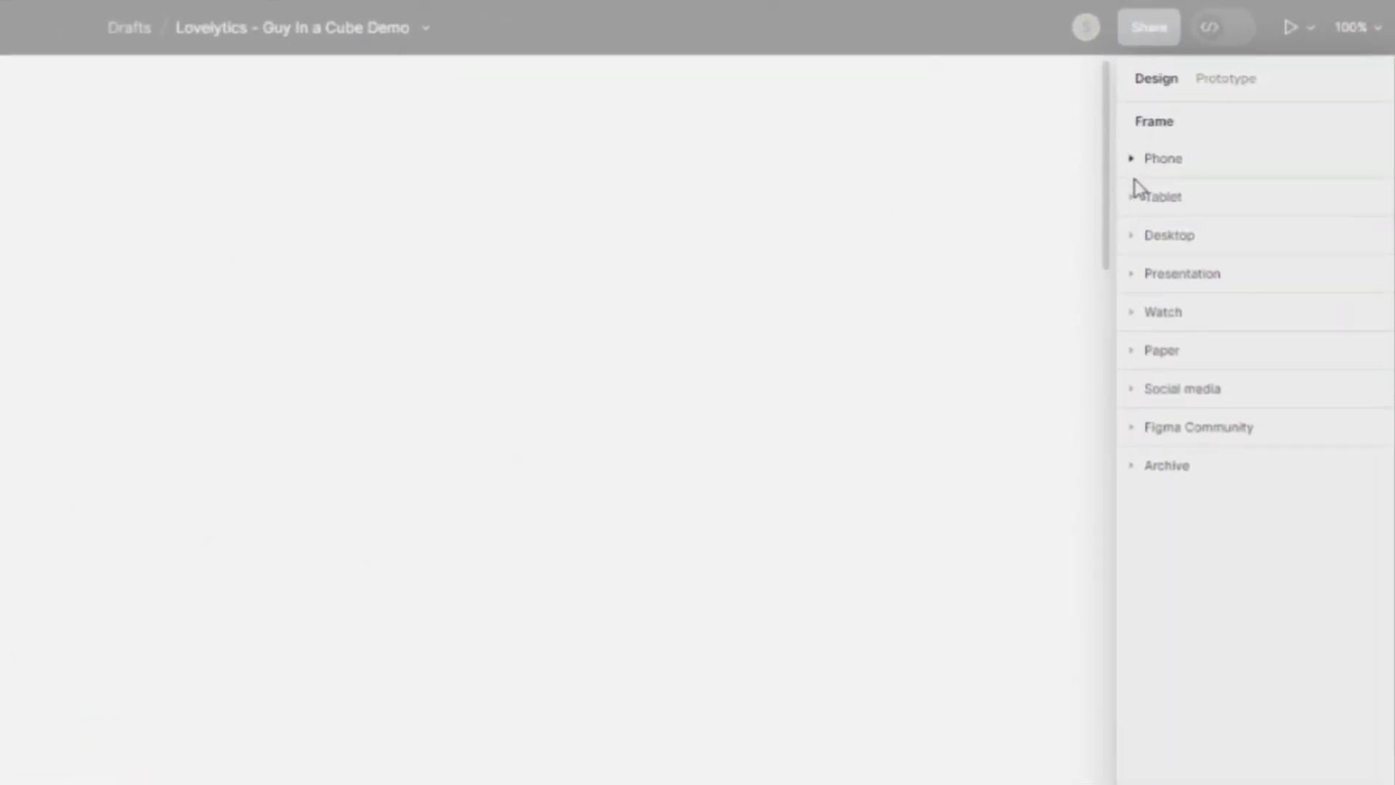
left_click(1135, 240)
left_click(1131, 509)
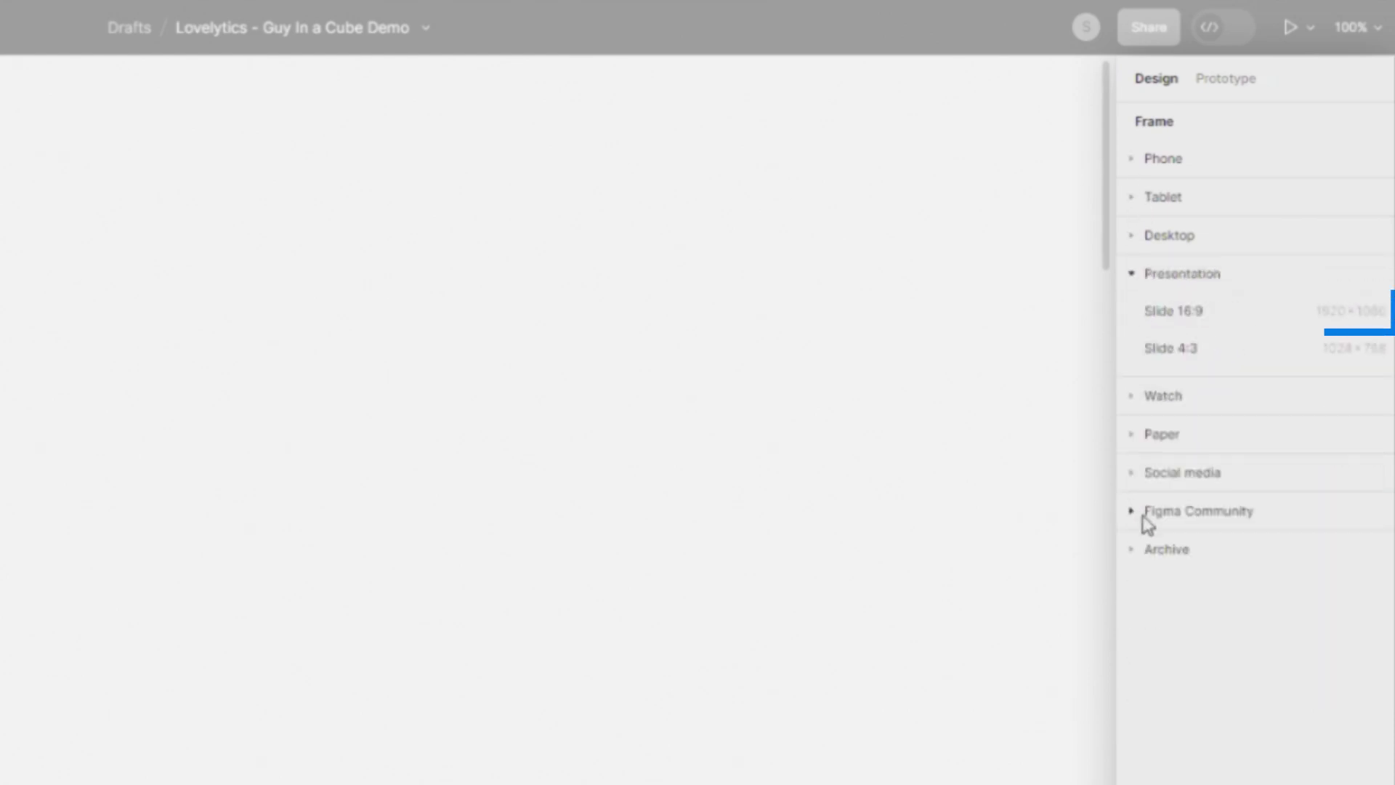
left_click(1168, 313)
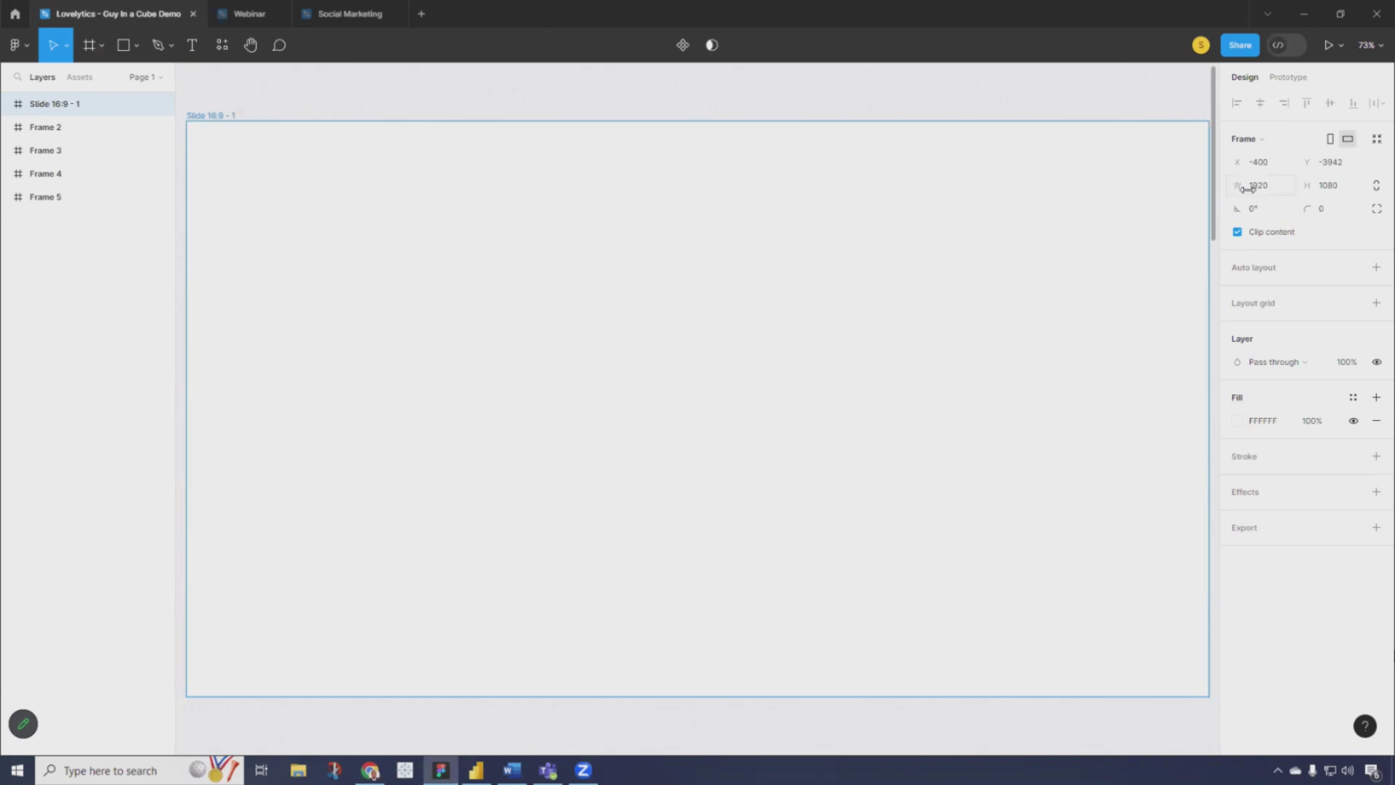
Resize the new slide frame to 1280 × 720 and delete it
left_click(1263, 188)
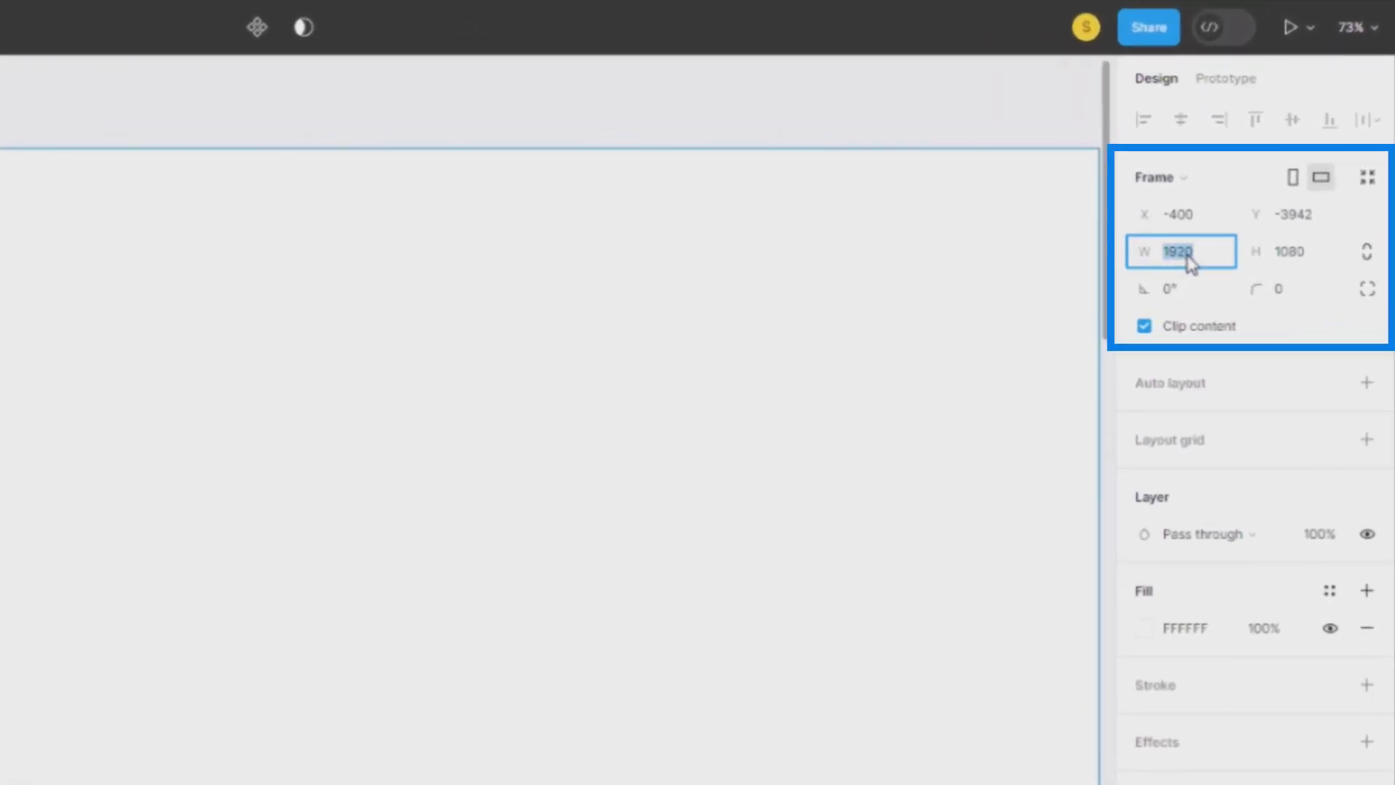
key("Tab")
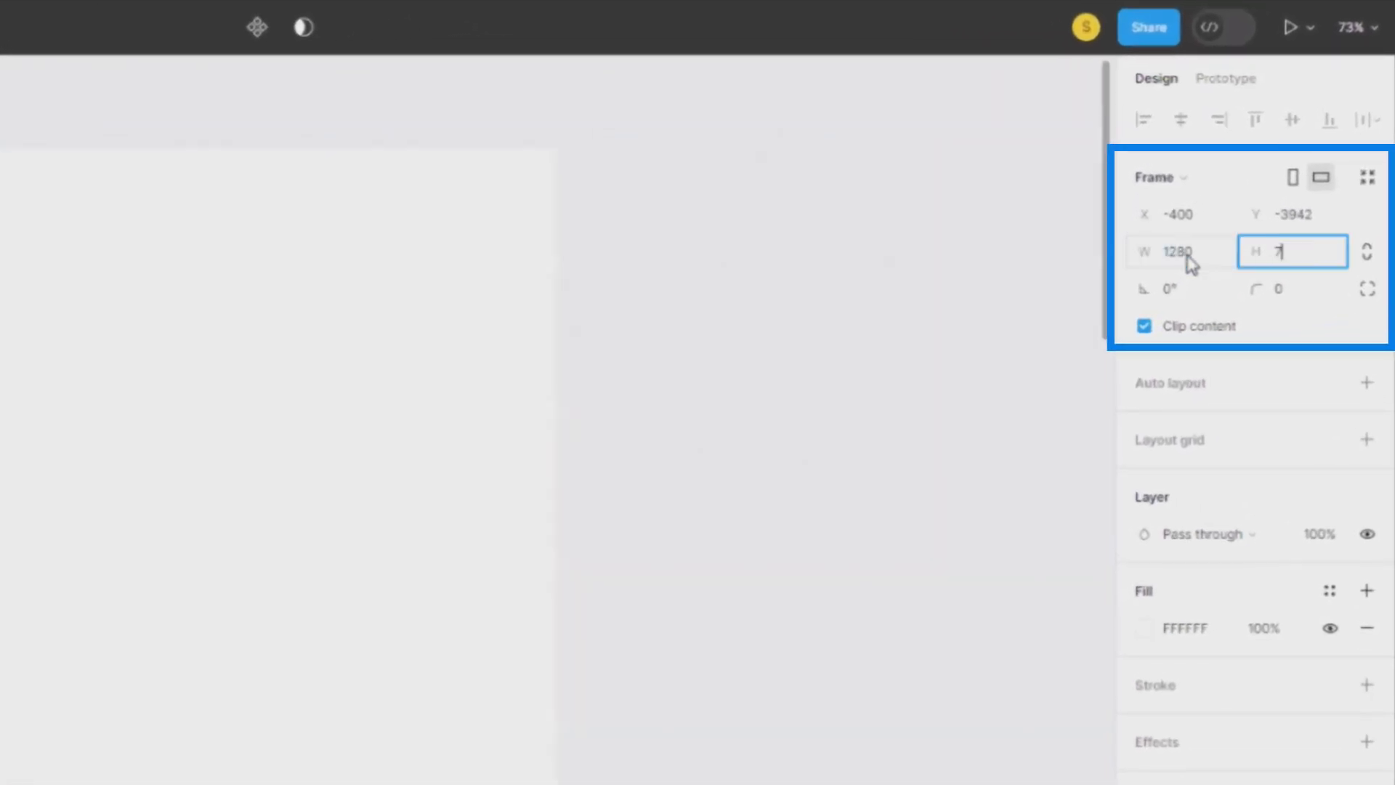
type("720")
key("Return")
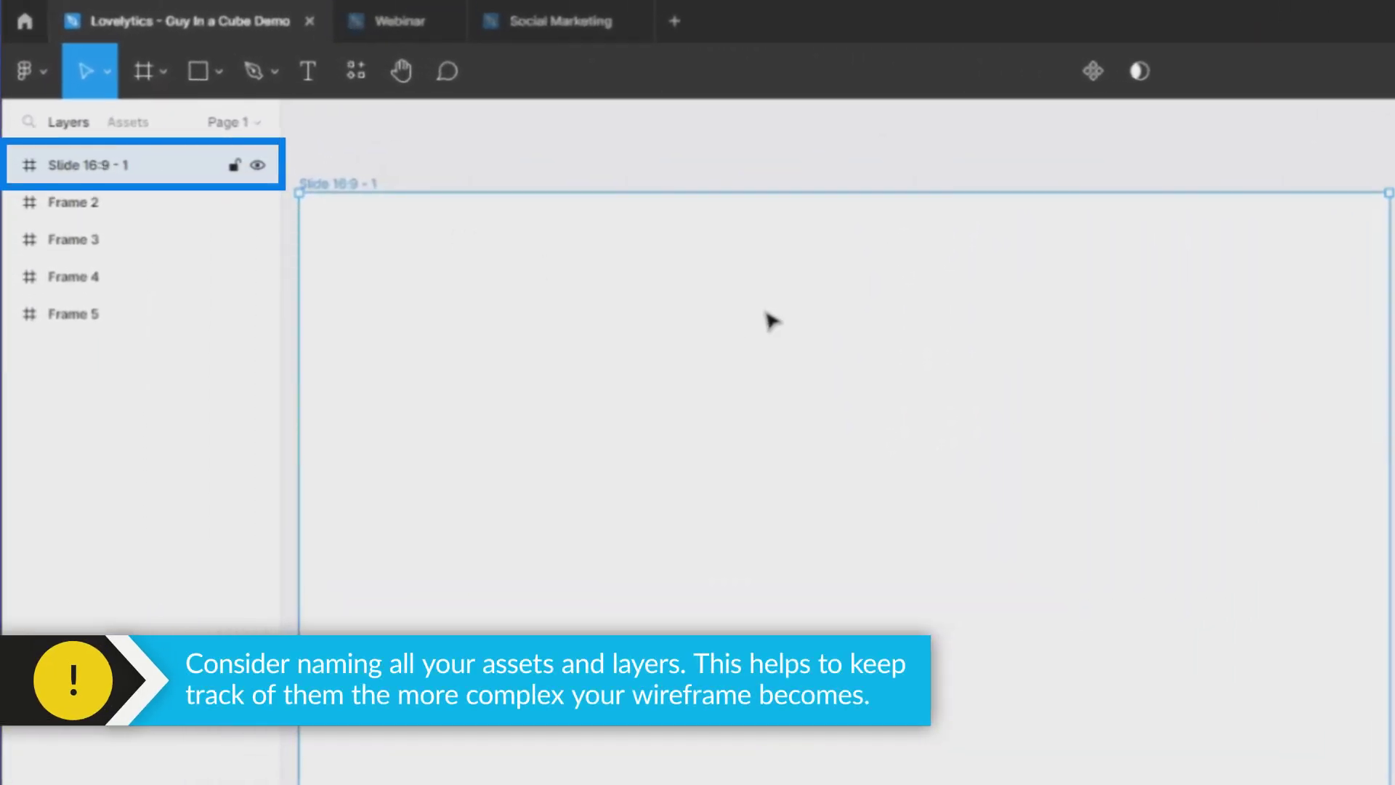
key("Delete")
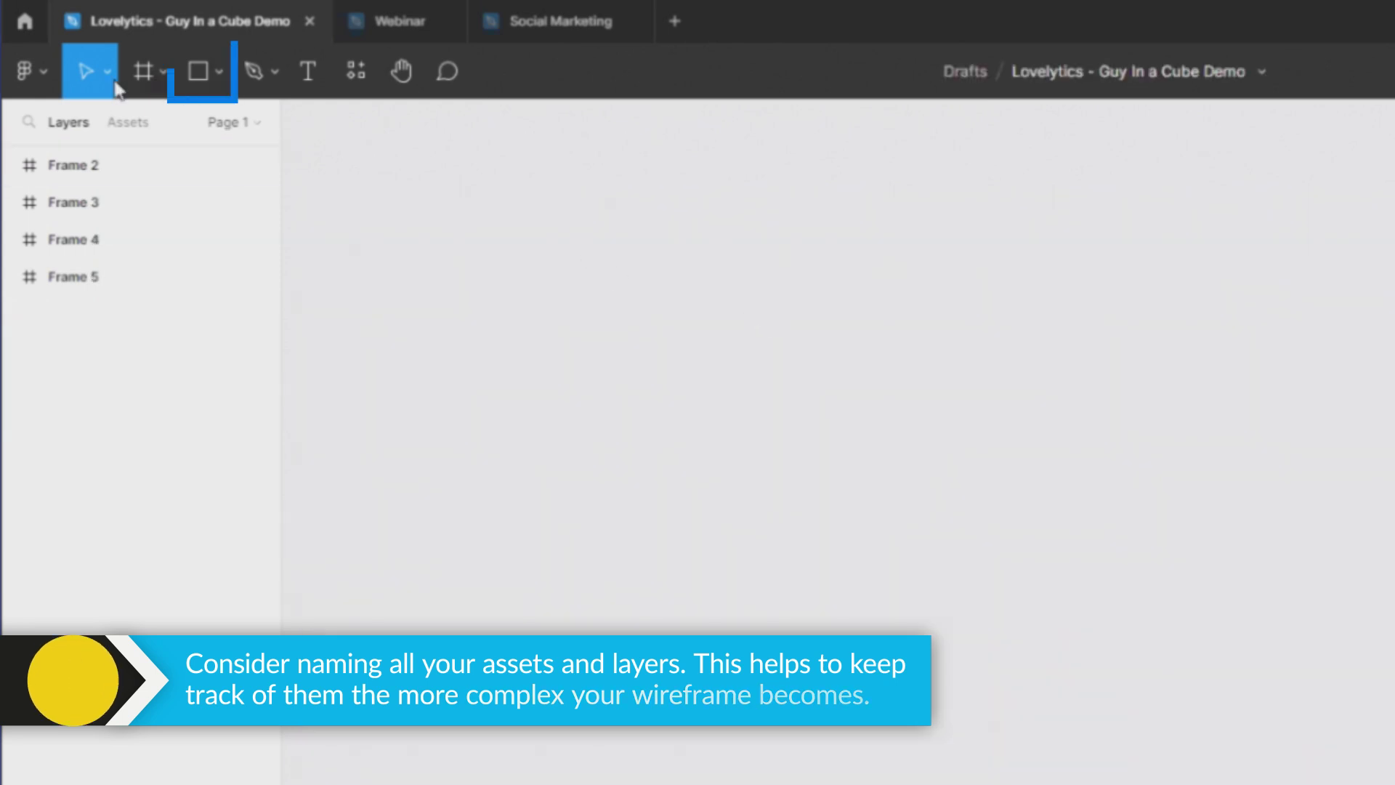
Draw a rectangle about 1156 × 639 on the empty canvas
left_click(215, 73)
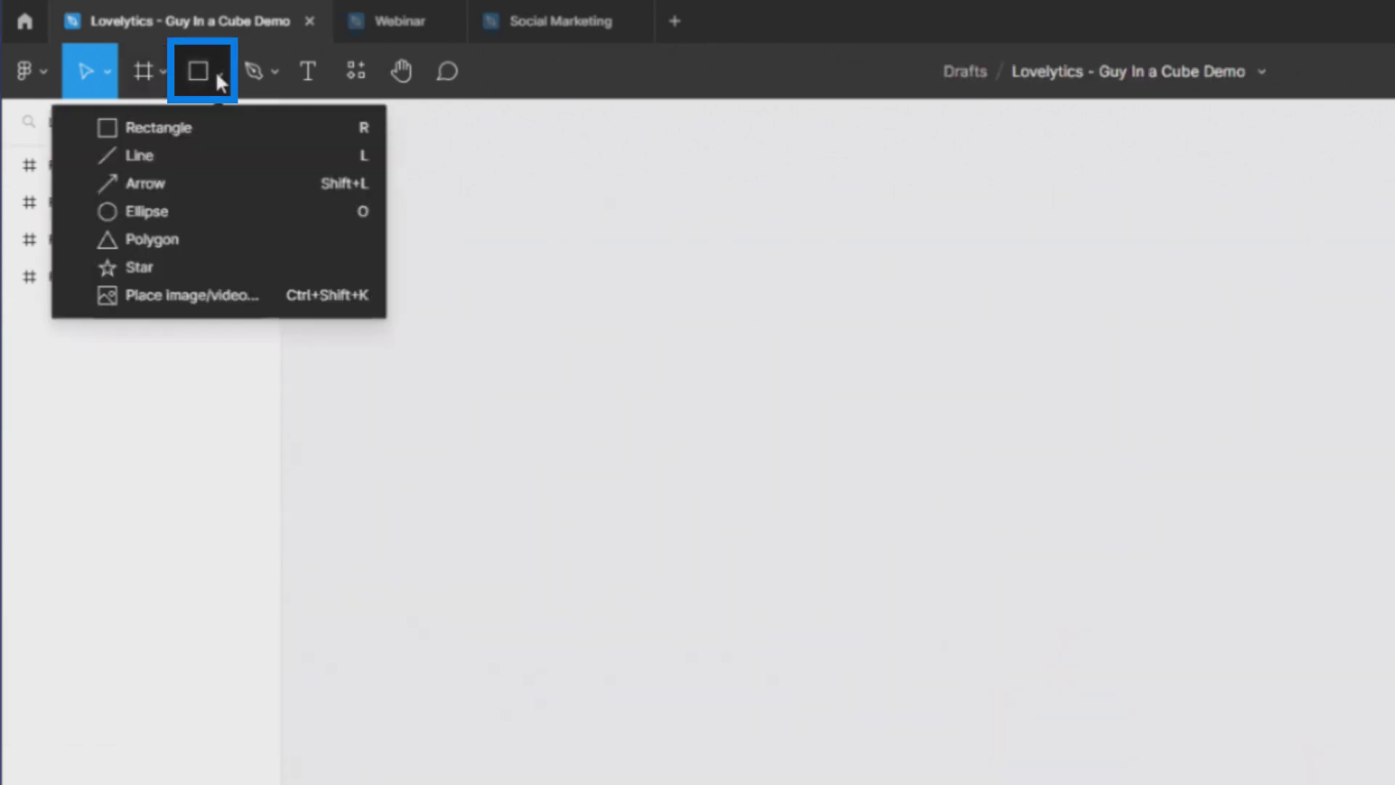
left_click(175, 134)
left_click_drag(405, 152, 1021, 492)
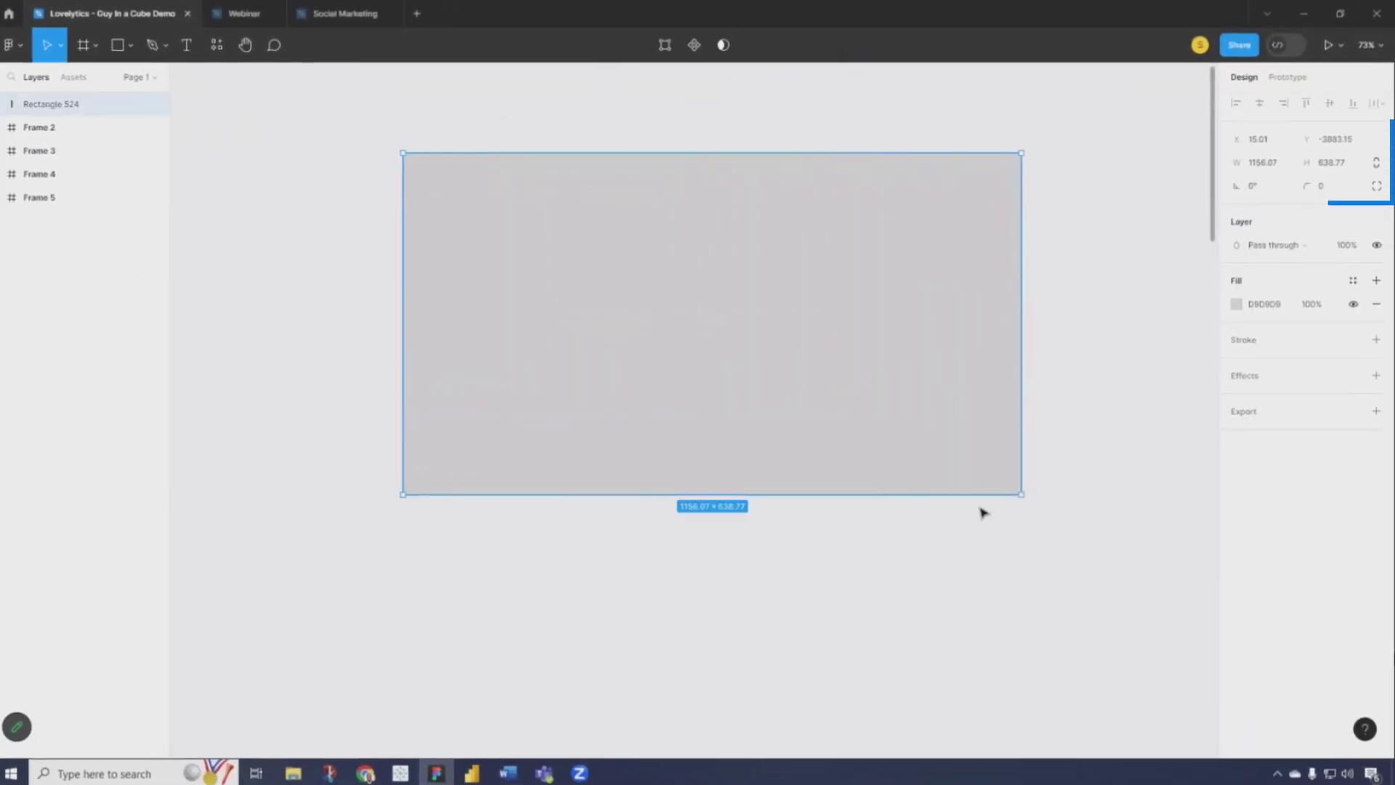
Resize the rectangle to 1290 wide and 720 high and wrap it in a frame
left_click(1264, 163)
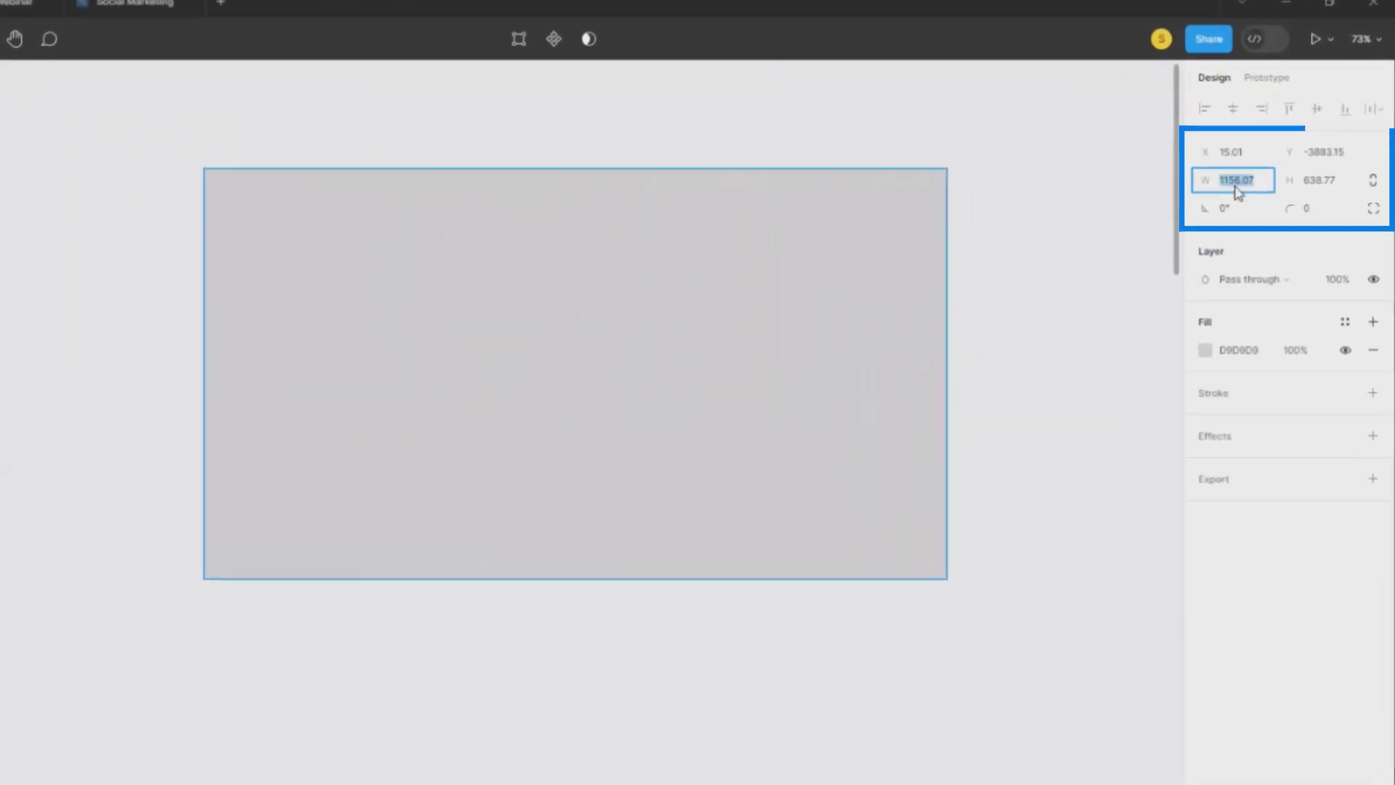
type("12")
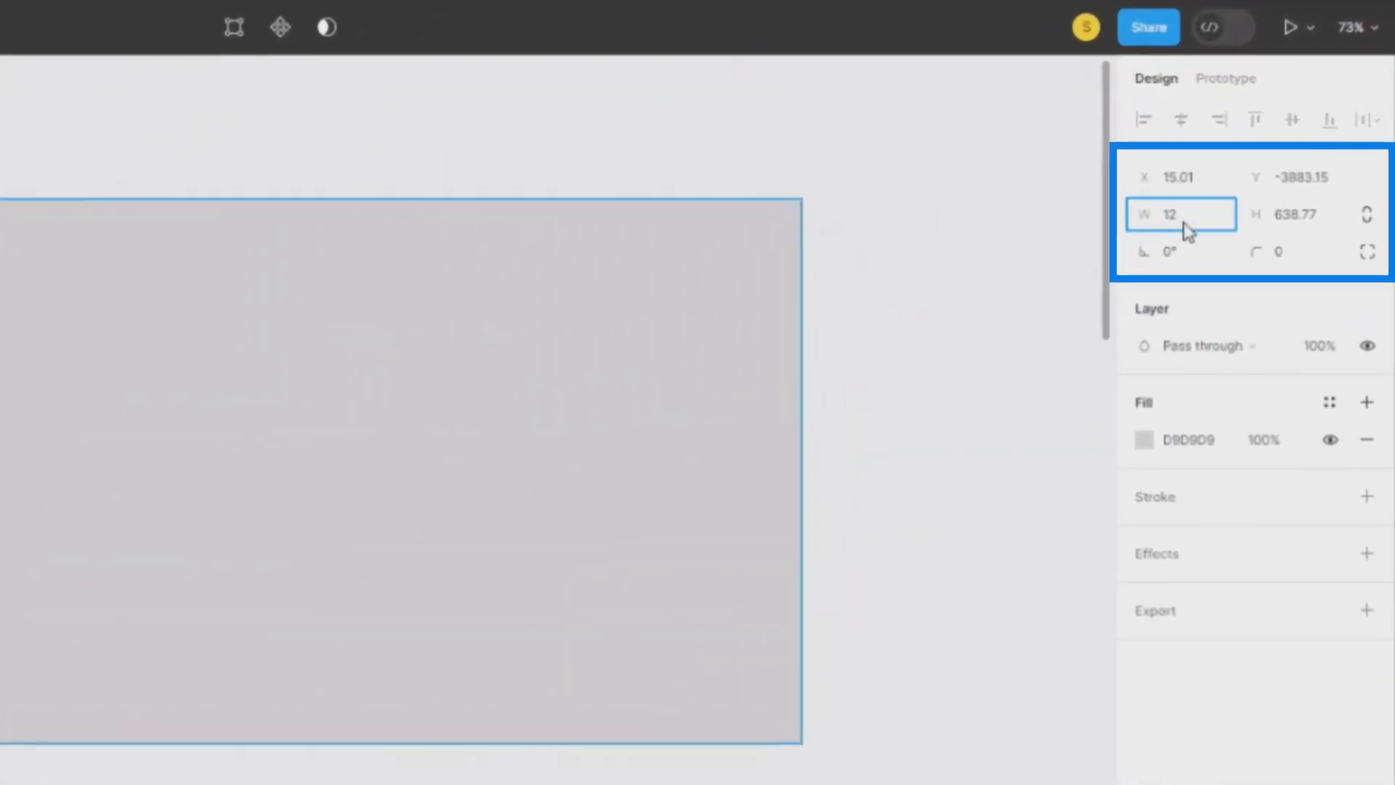
type("90")
key("Tab")
type("720")
key("Return")
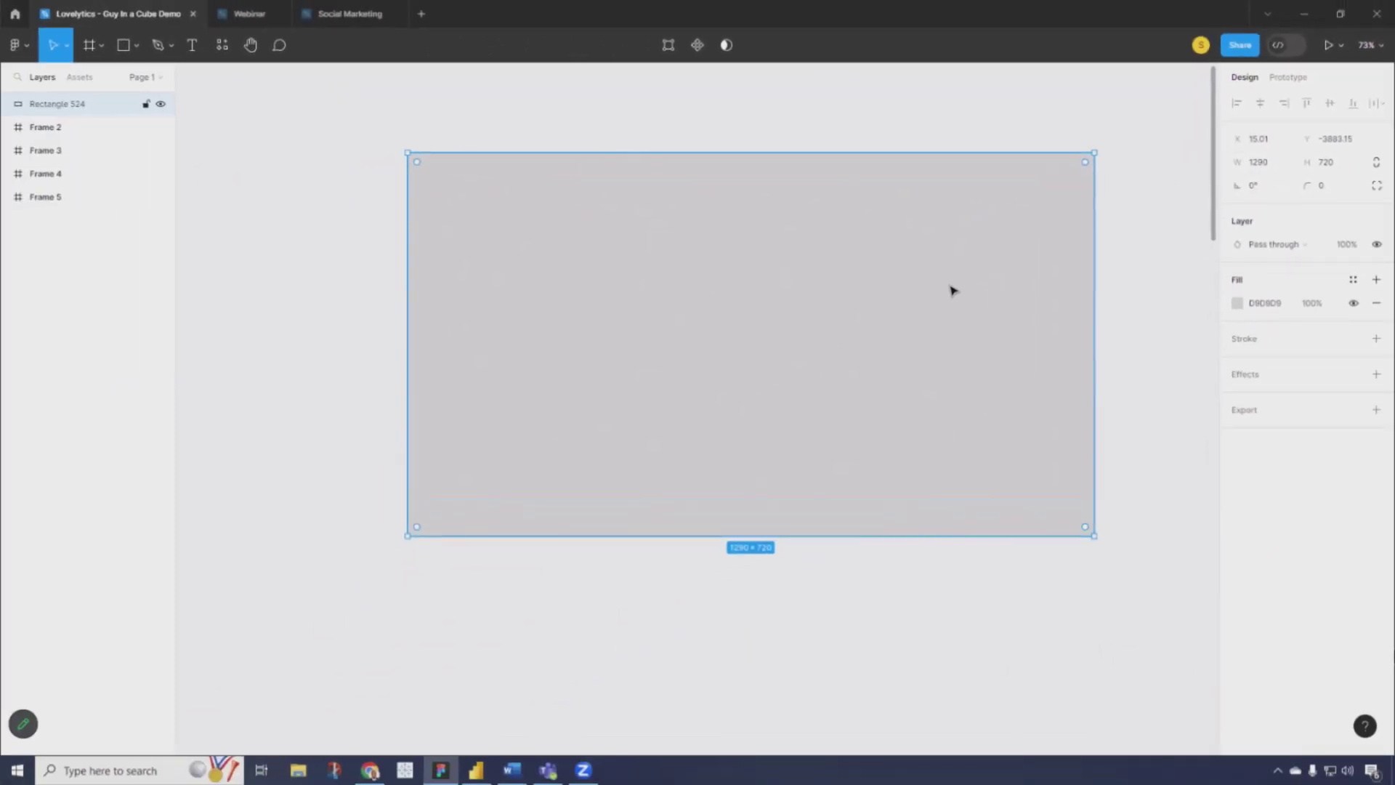
right_click(805, 257)
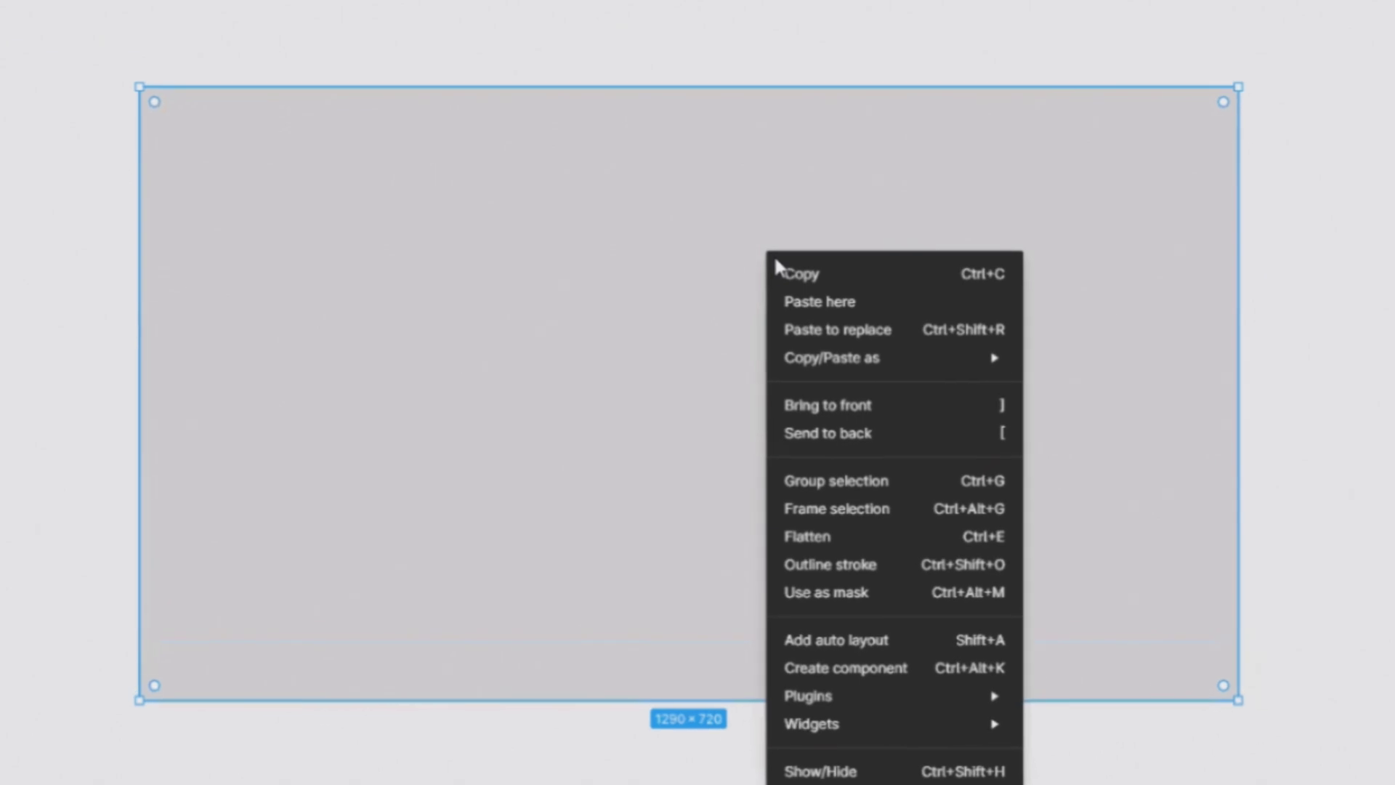
left_click(828, 508)
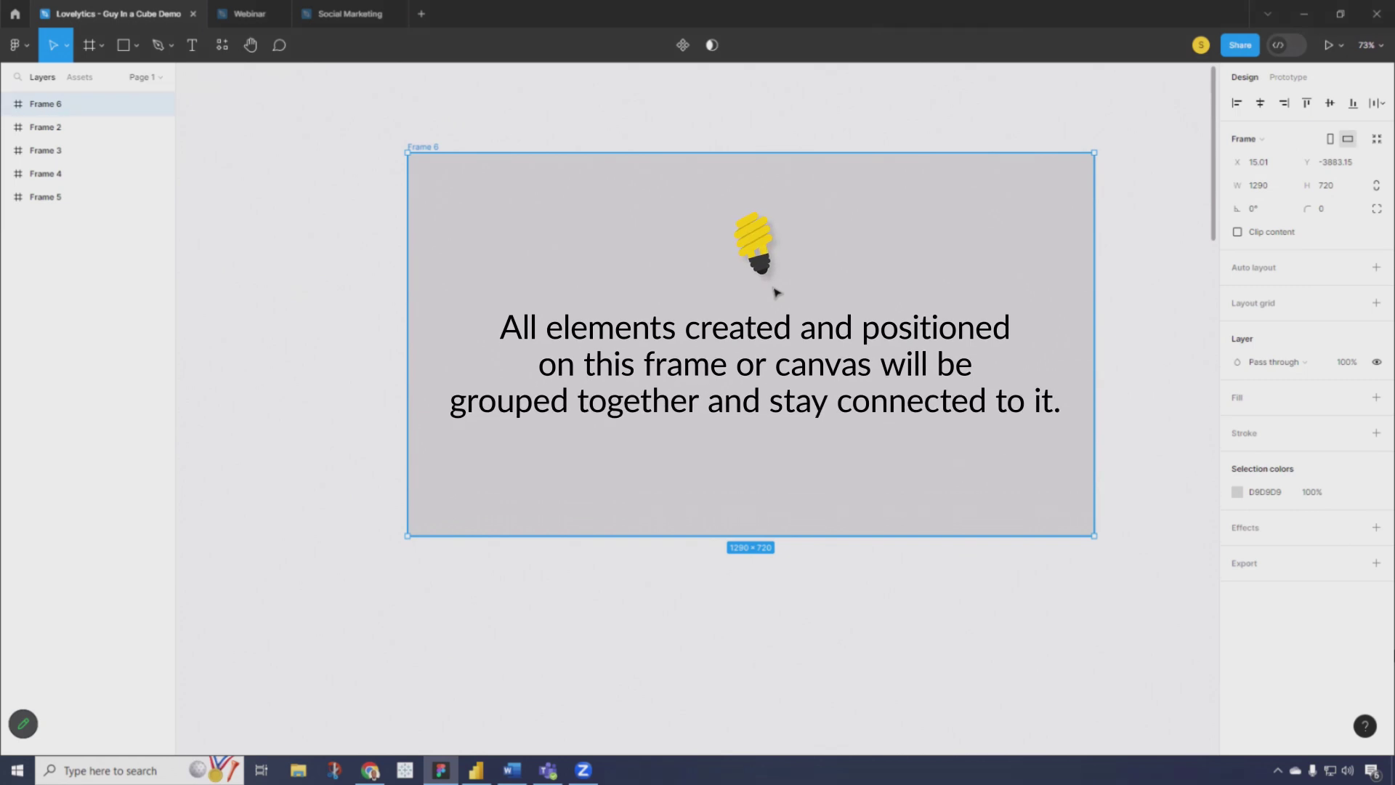
Draw a rectangle about 251 × 141 inside the new frame near its upper-left corner
left_click(136, 45)
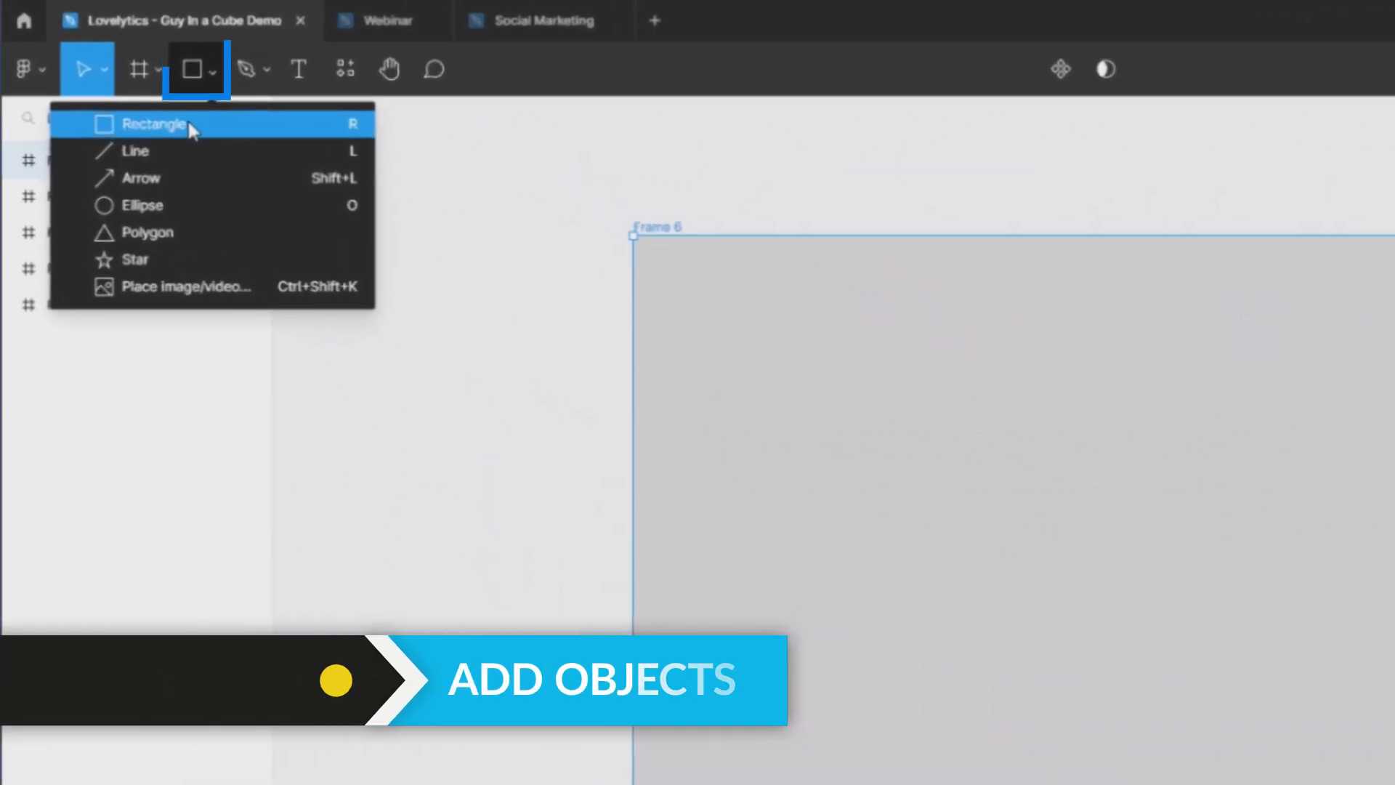
left_click(159, 128)
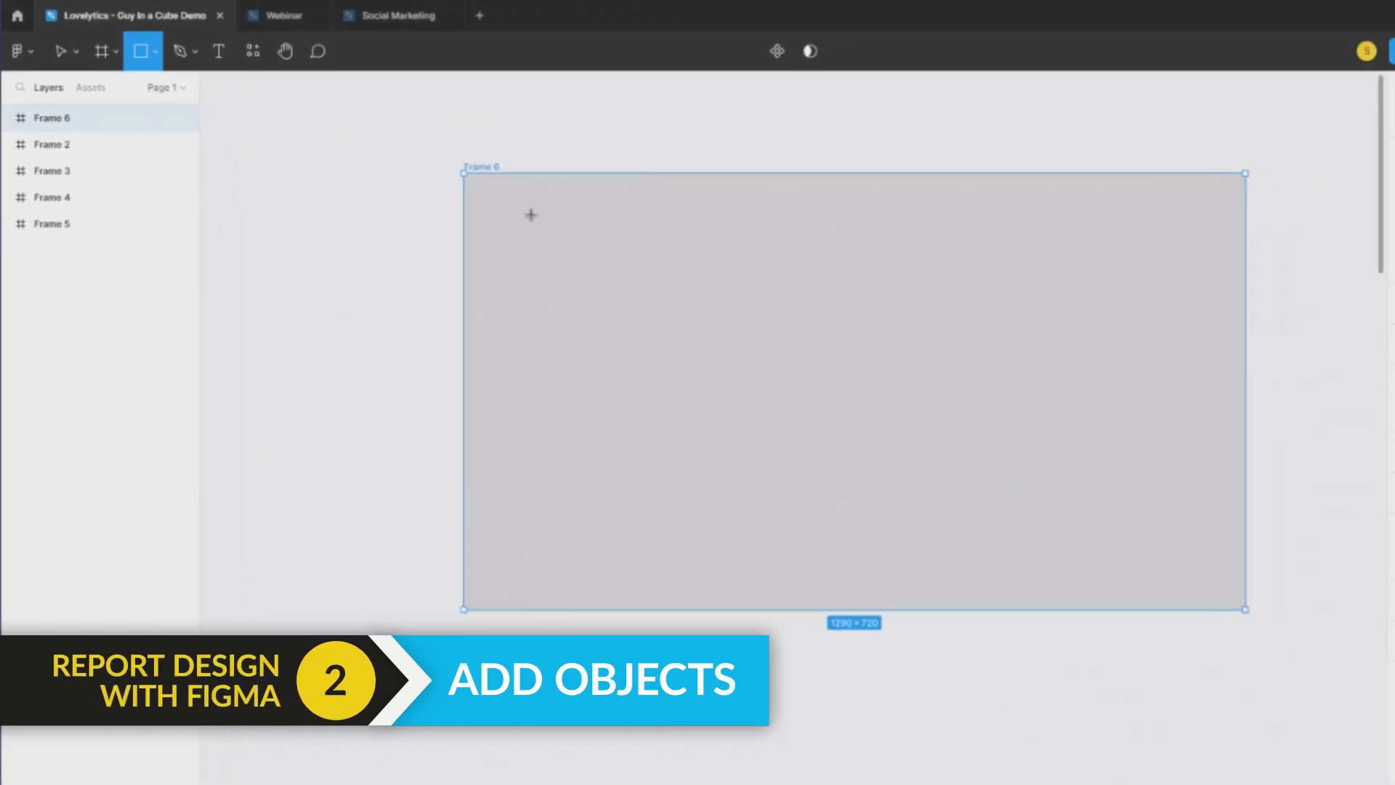
left_click_drag(748, 299, 748, 455)
left_click_drag(468, 289, 600, 263)
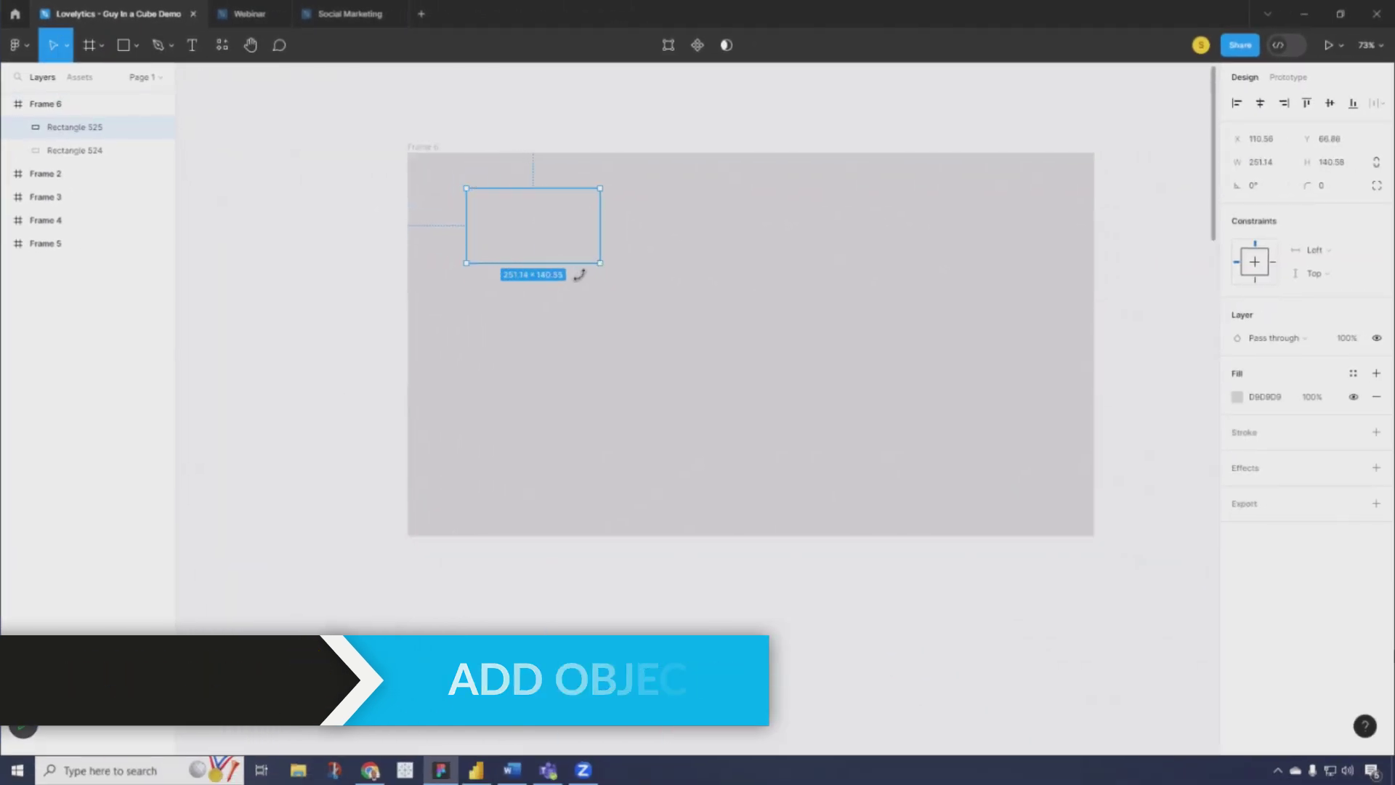
Draw a star to the right of the small rectangle and add a text object above the frame
left_click(136, 45)
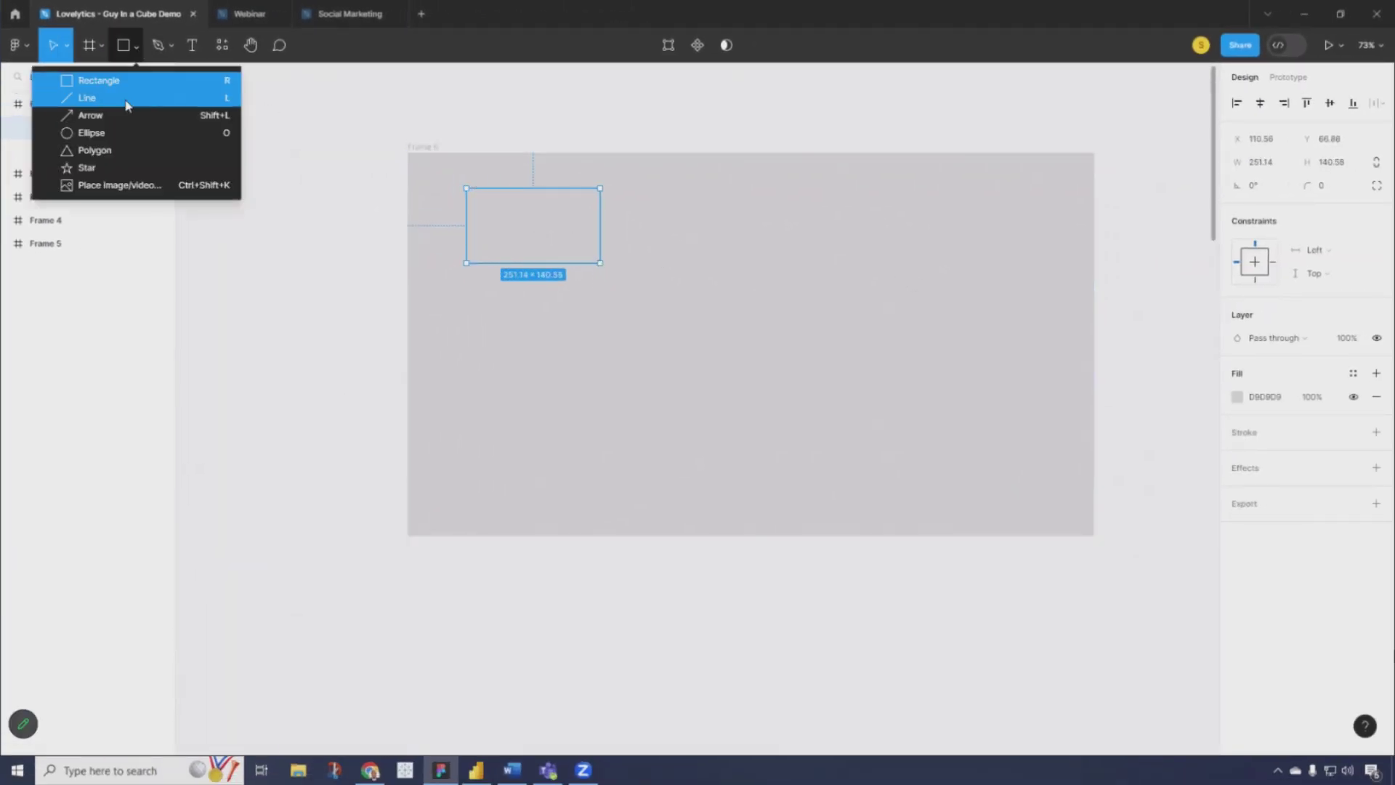
left_click(111, 168)
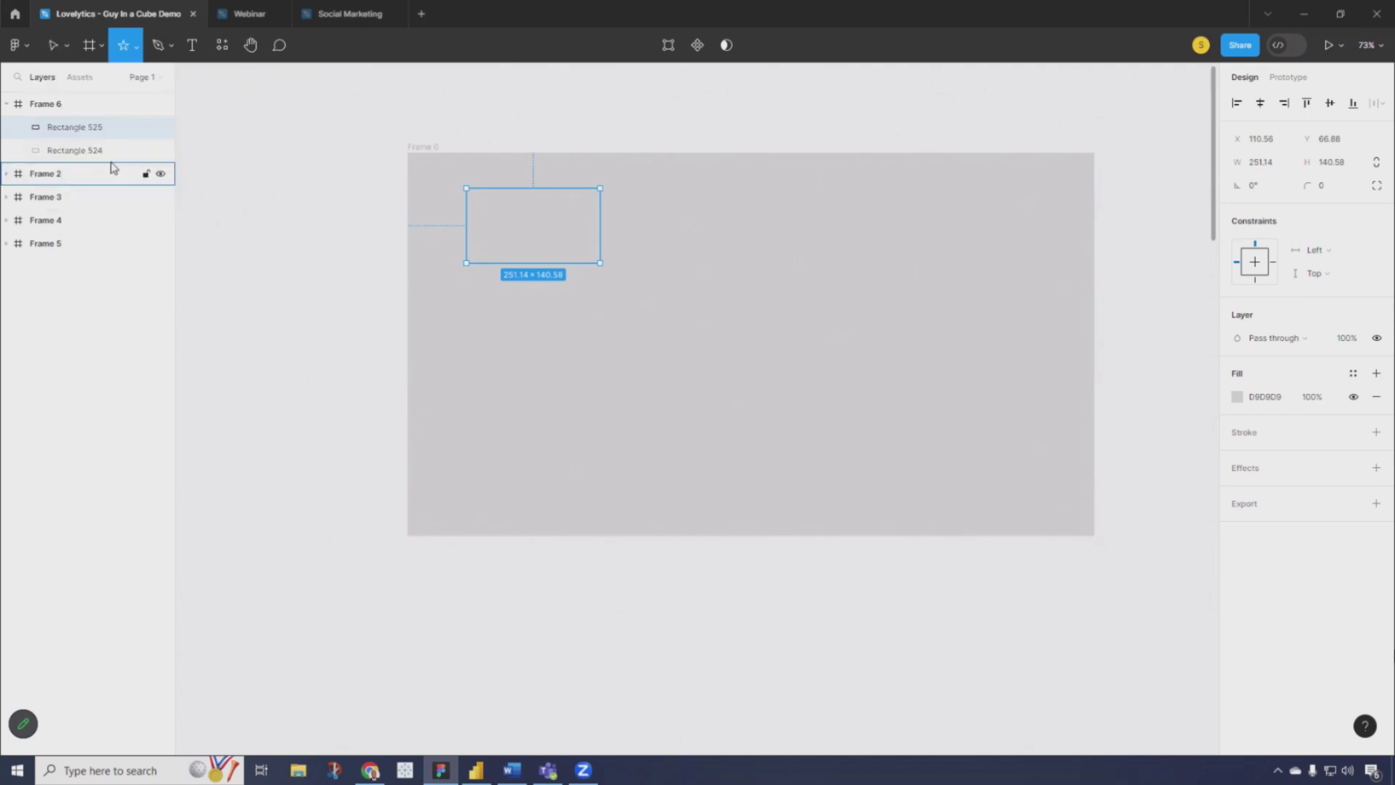
left_click_drag(653, 207, 763, 258)
key("t")
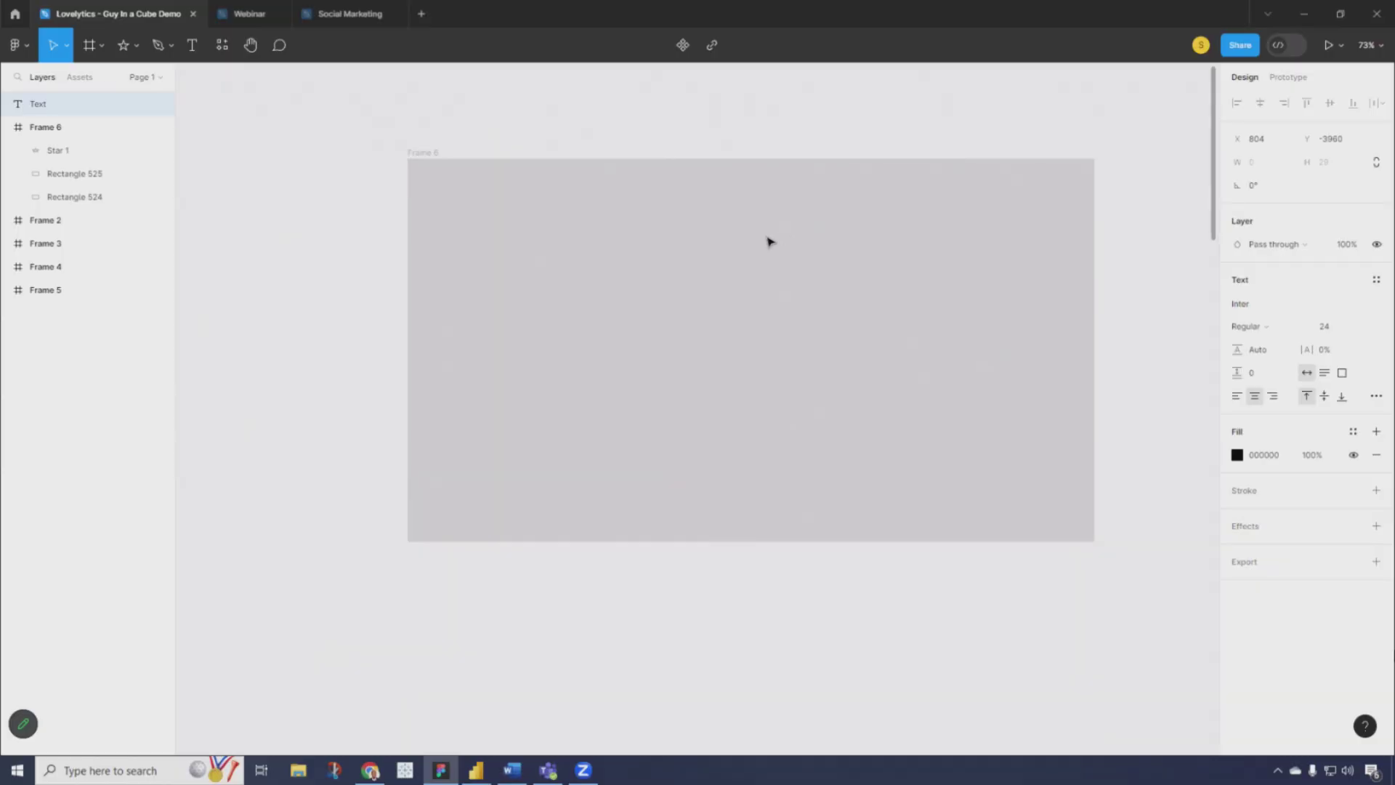
Examine the Diversity Scorecard mockup frames, from the empty layout to the versions with filters and Overall Diversity charts
scroll(770, 242, "down", 8)
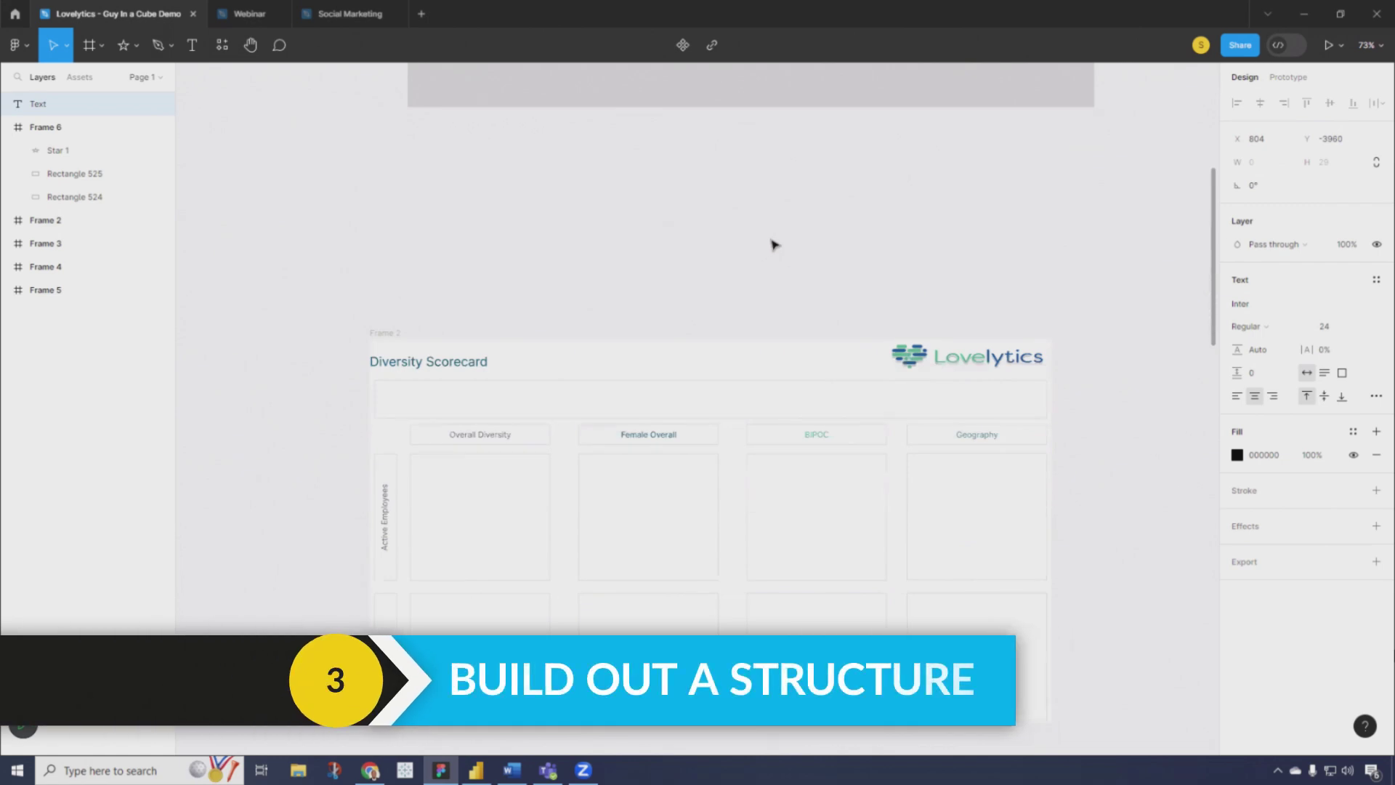
left_click(1370, 44)
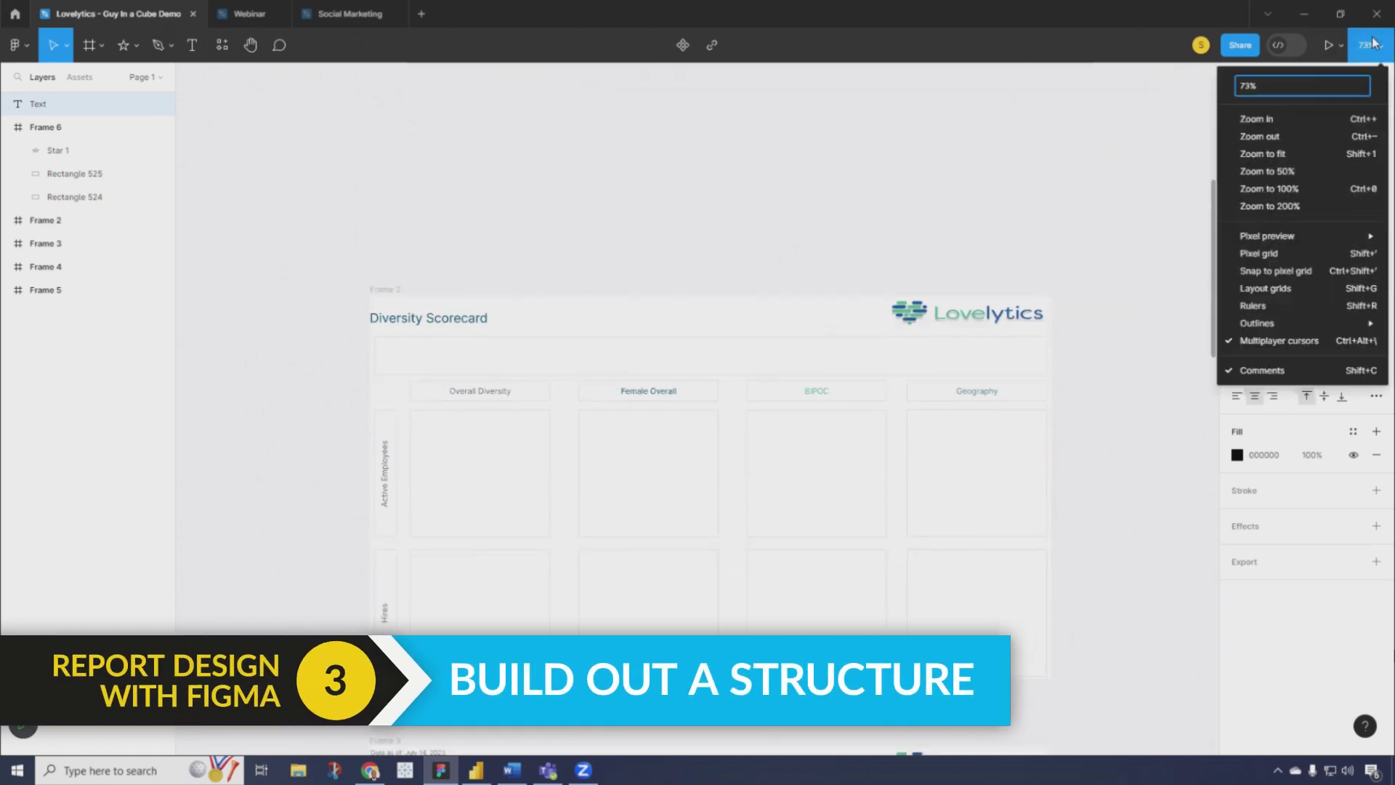
left_click(1305, 121)
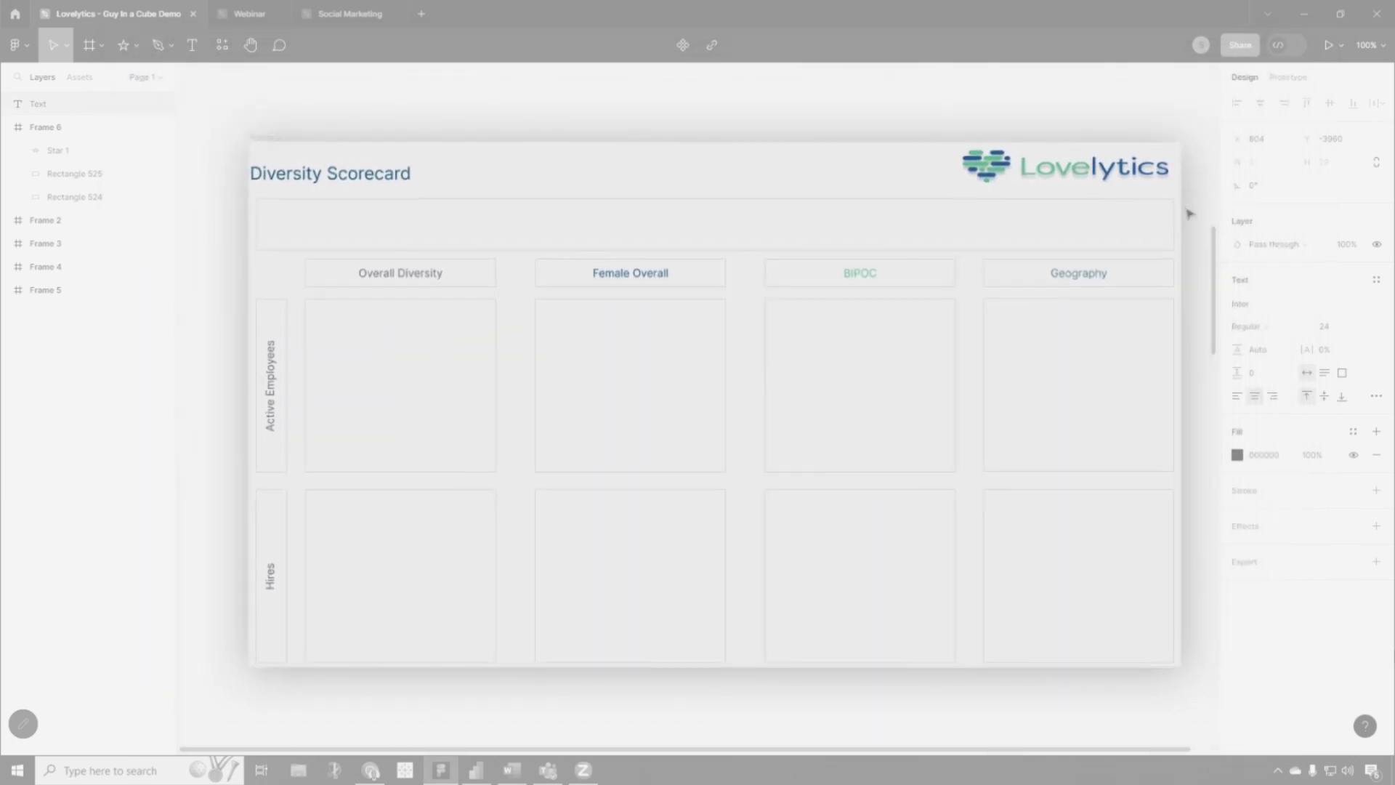
scroll(1189, 213, "down", 8)
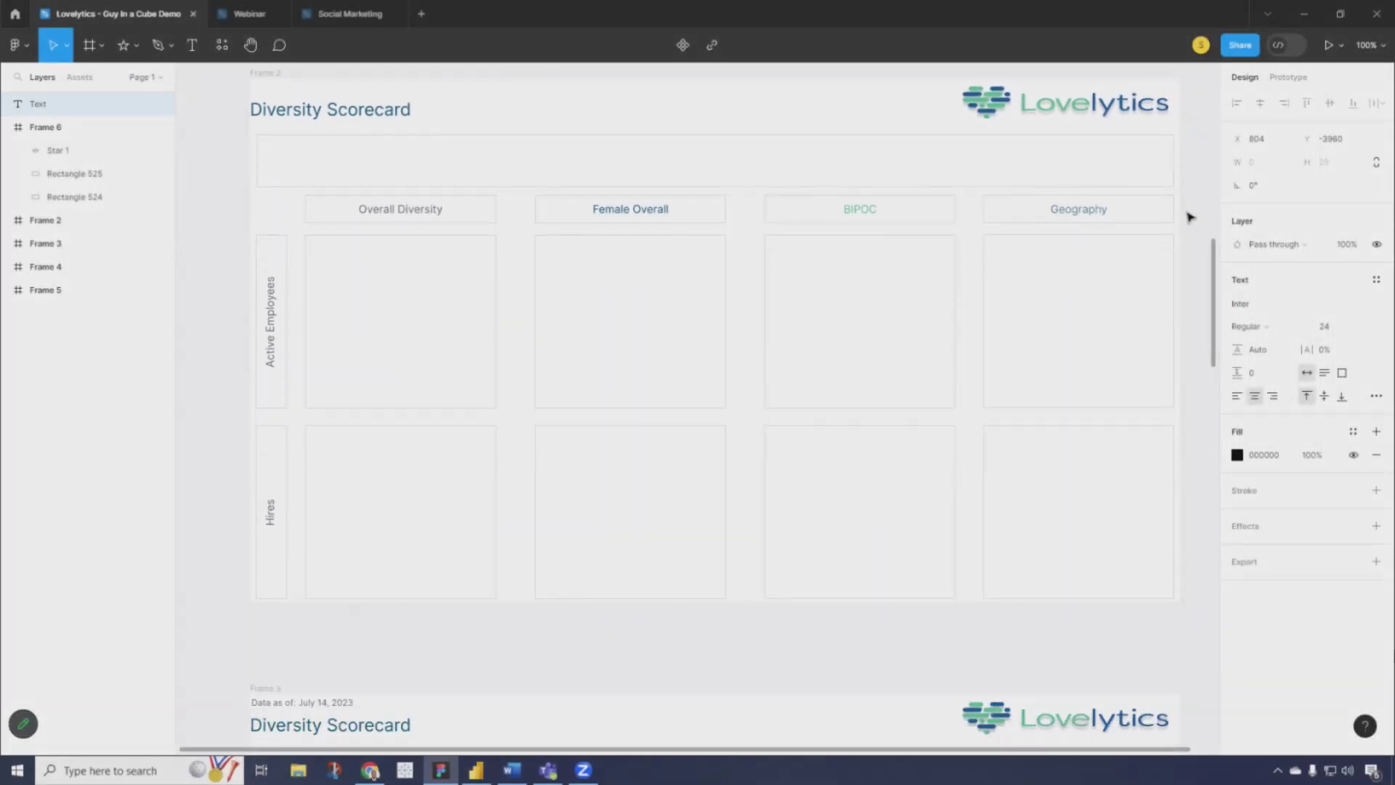
scroll(1189, 218, "down", 2)
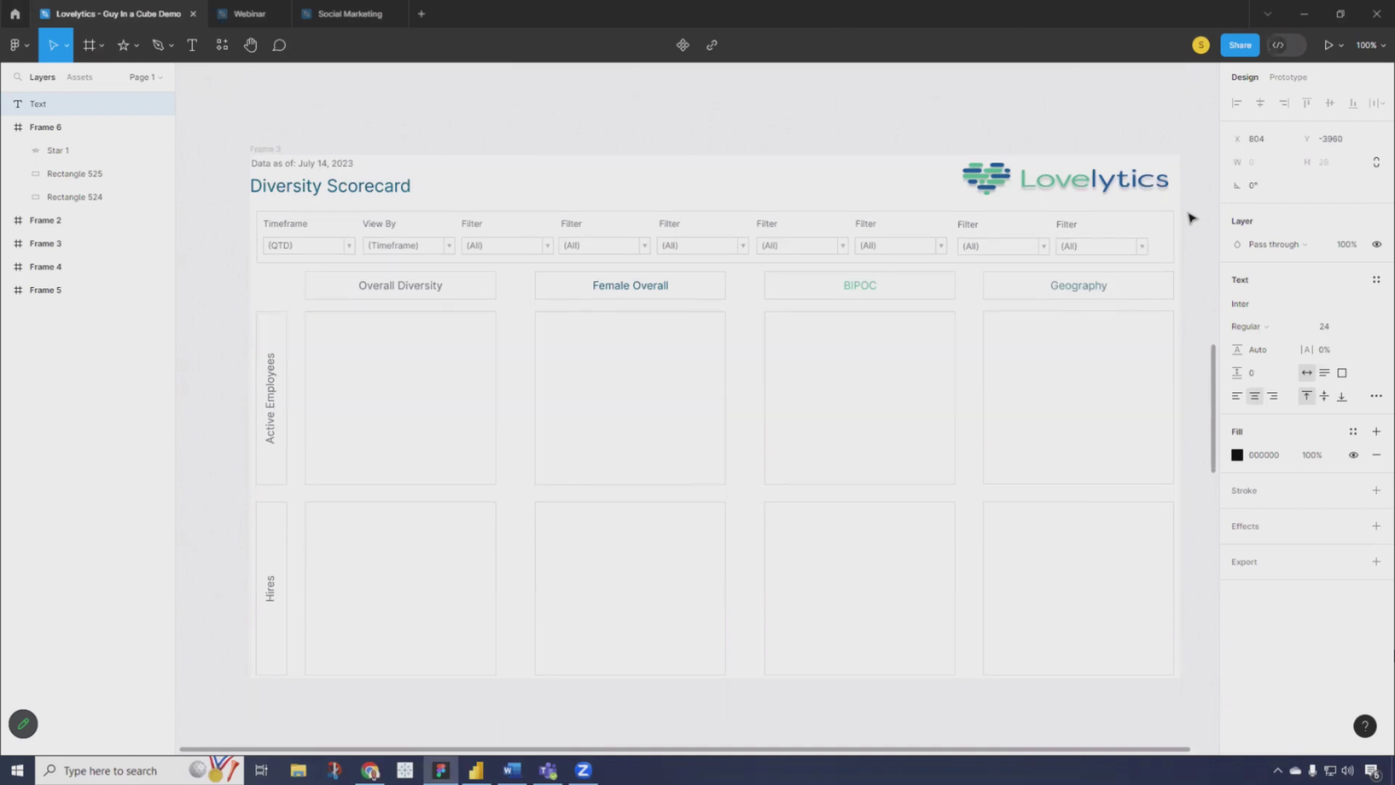
scroll(1189, 217, "down", 1)
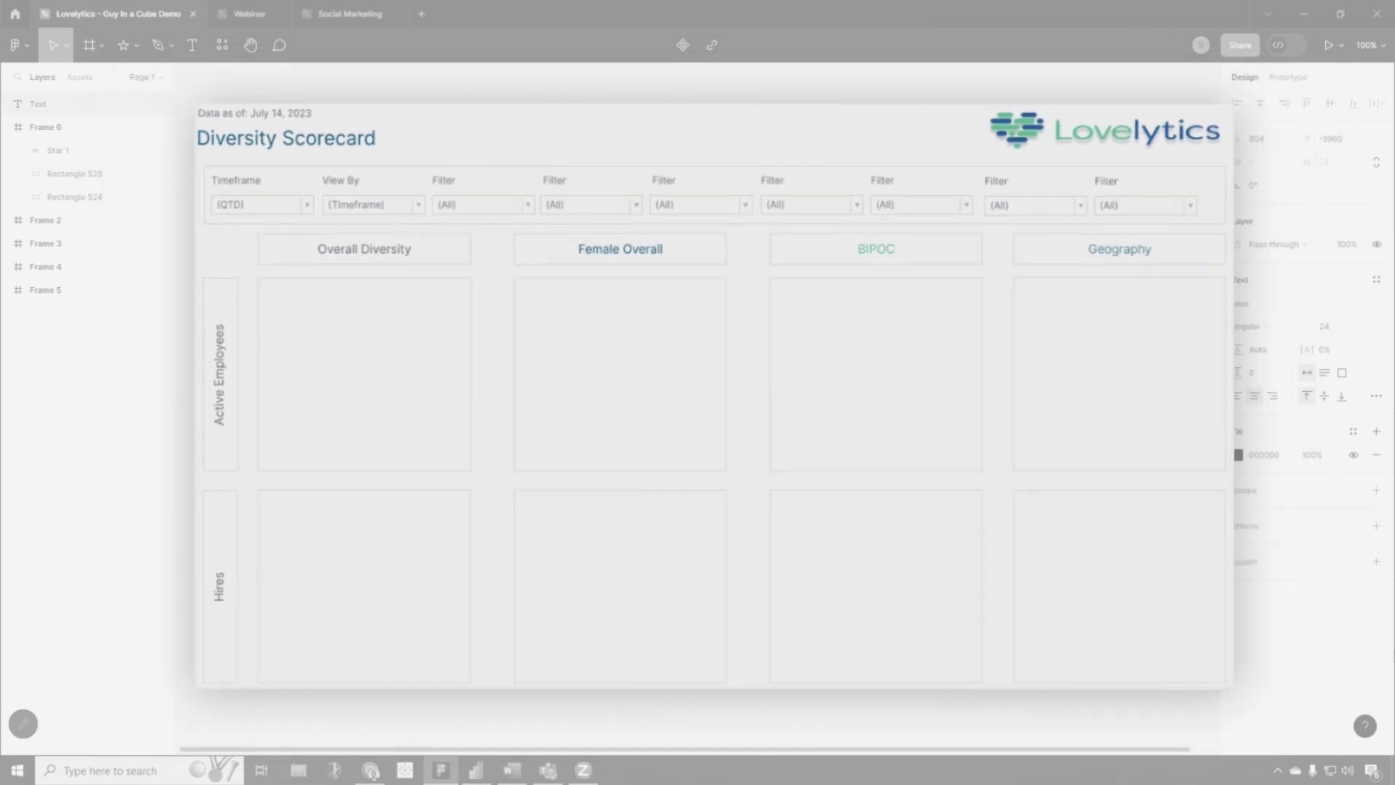
scroll(1193, 139, "down", 5)
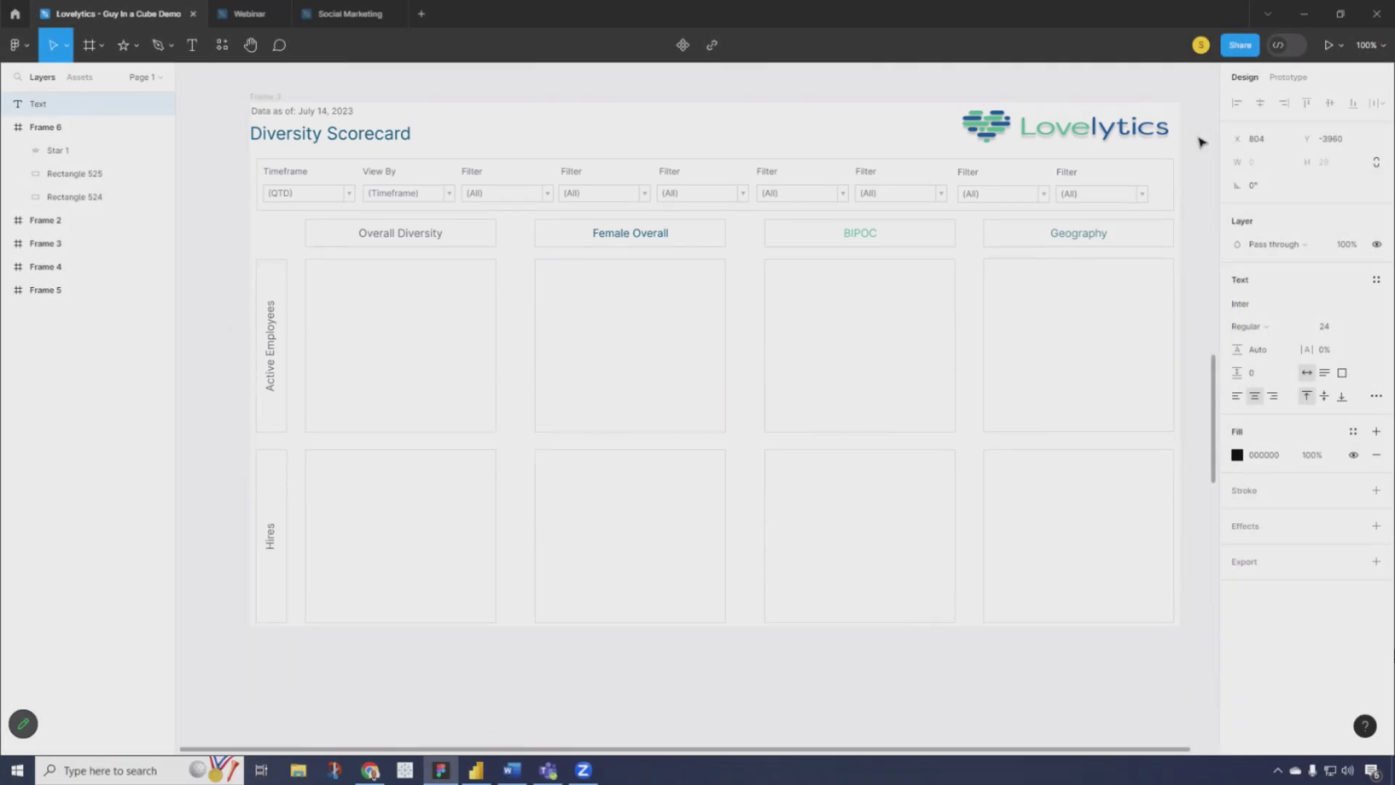
scroll(1201, 154, "down", 4)
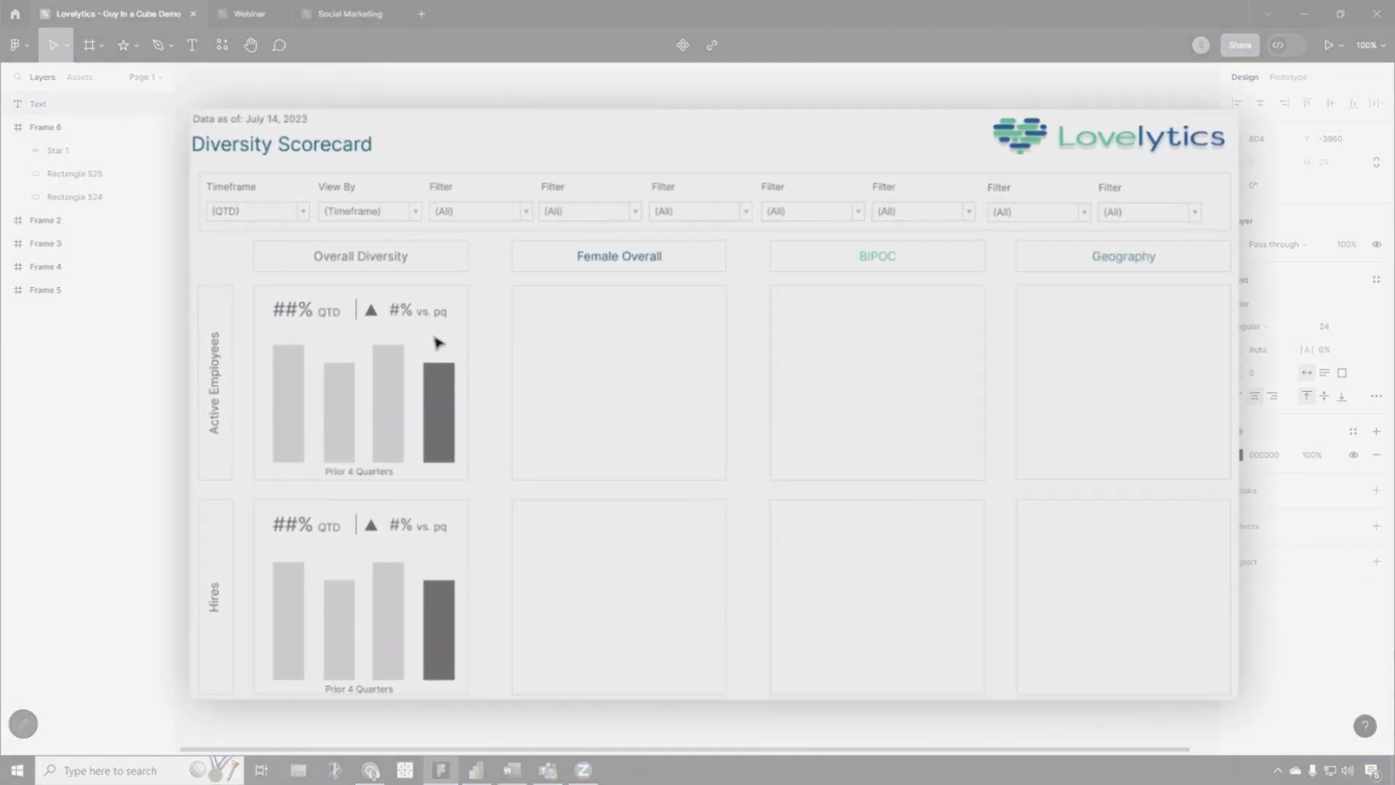
left_click(411, 393)
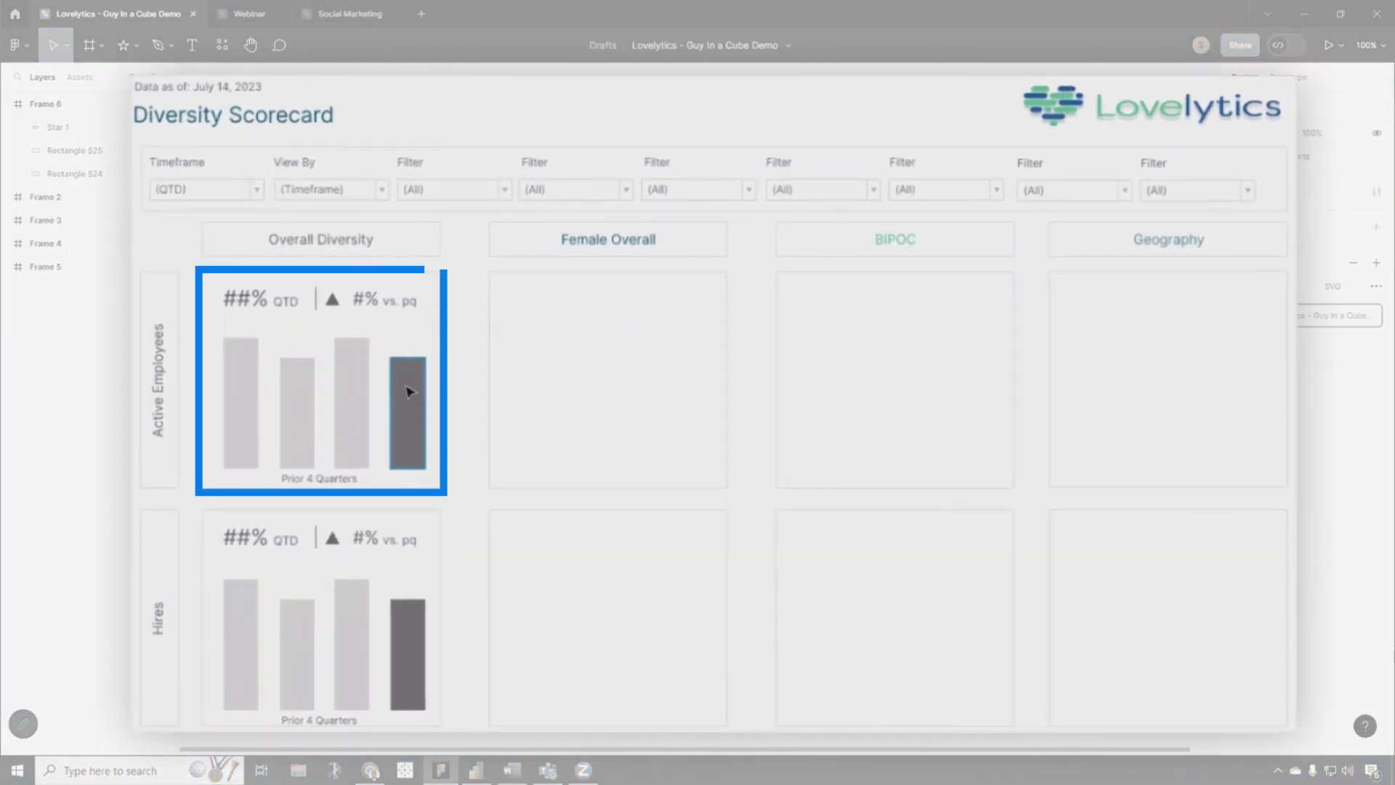
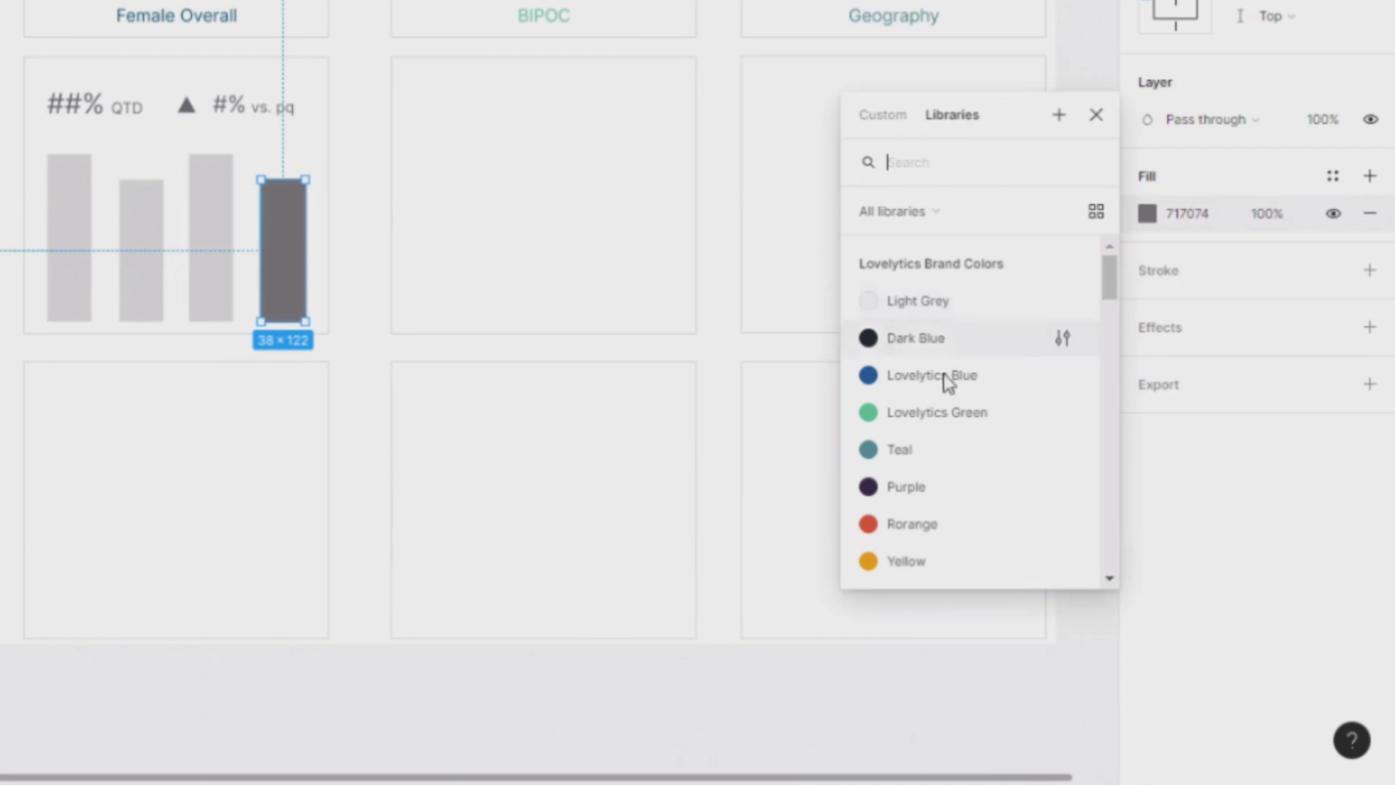
Apply the Lovelytics Blue library colour to the last bar of the Female Overall chart in the Active Employees row
left_click(945, 385)
key("Escape")
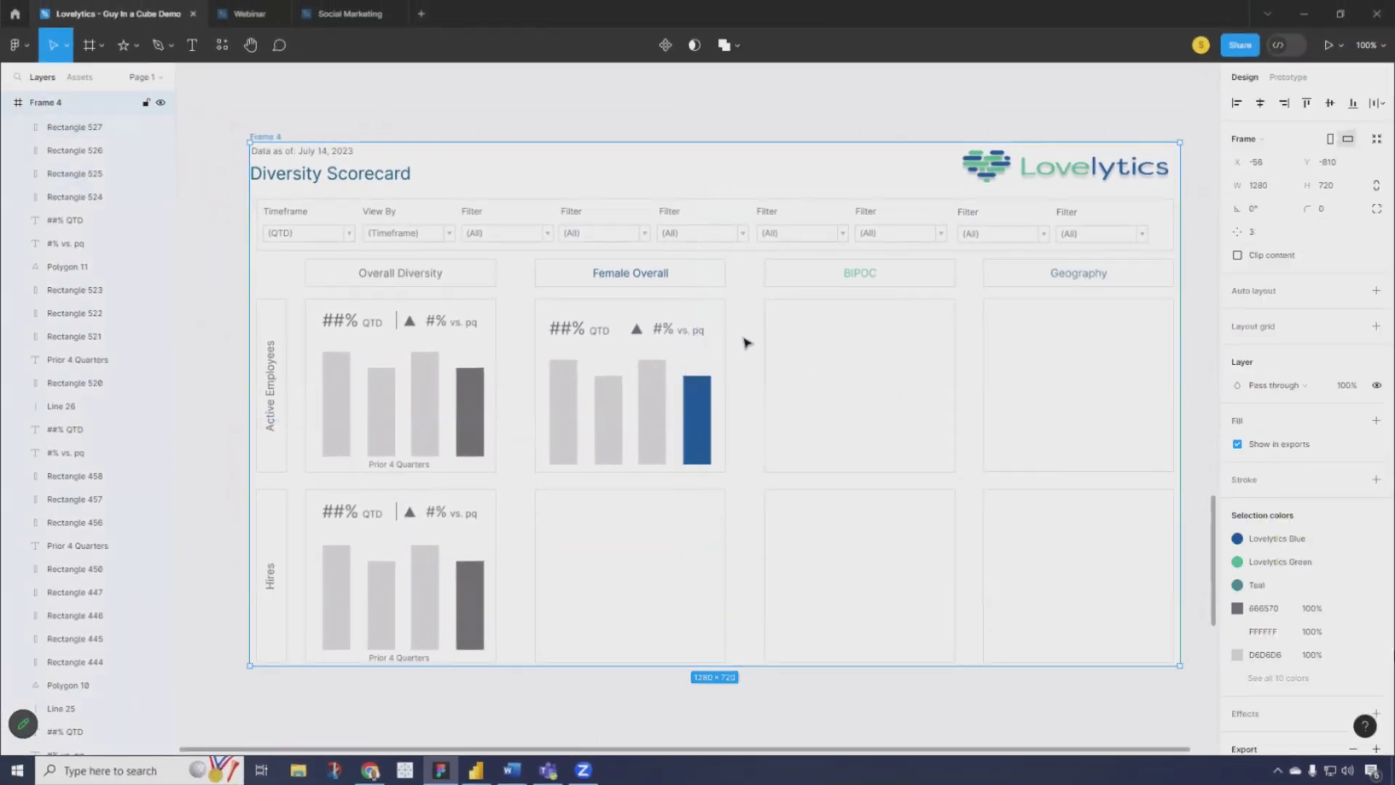
Group the four bars, the ##% QTD and #% vs. pq labels and the triangle of the Active Employees Female Overall chart, and expand the group
left_click(697, 422)
left_click(652, 420, "shift")
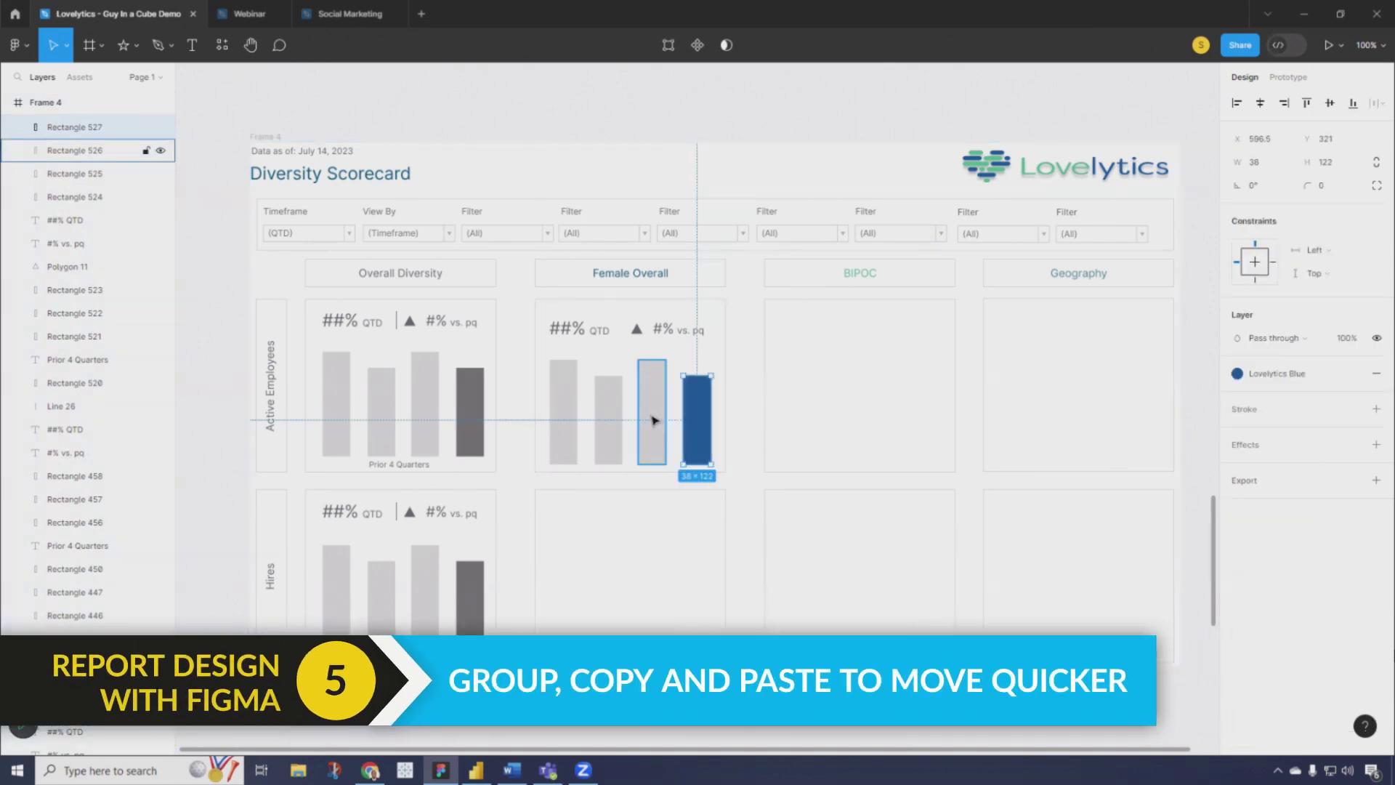
left_click(610, 414, "shift")
left_click(575, 408, "shift")
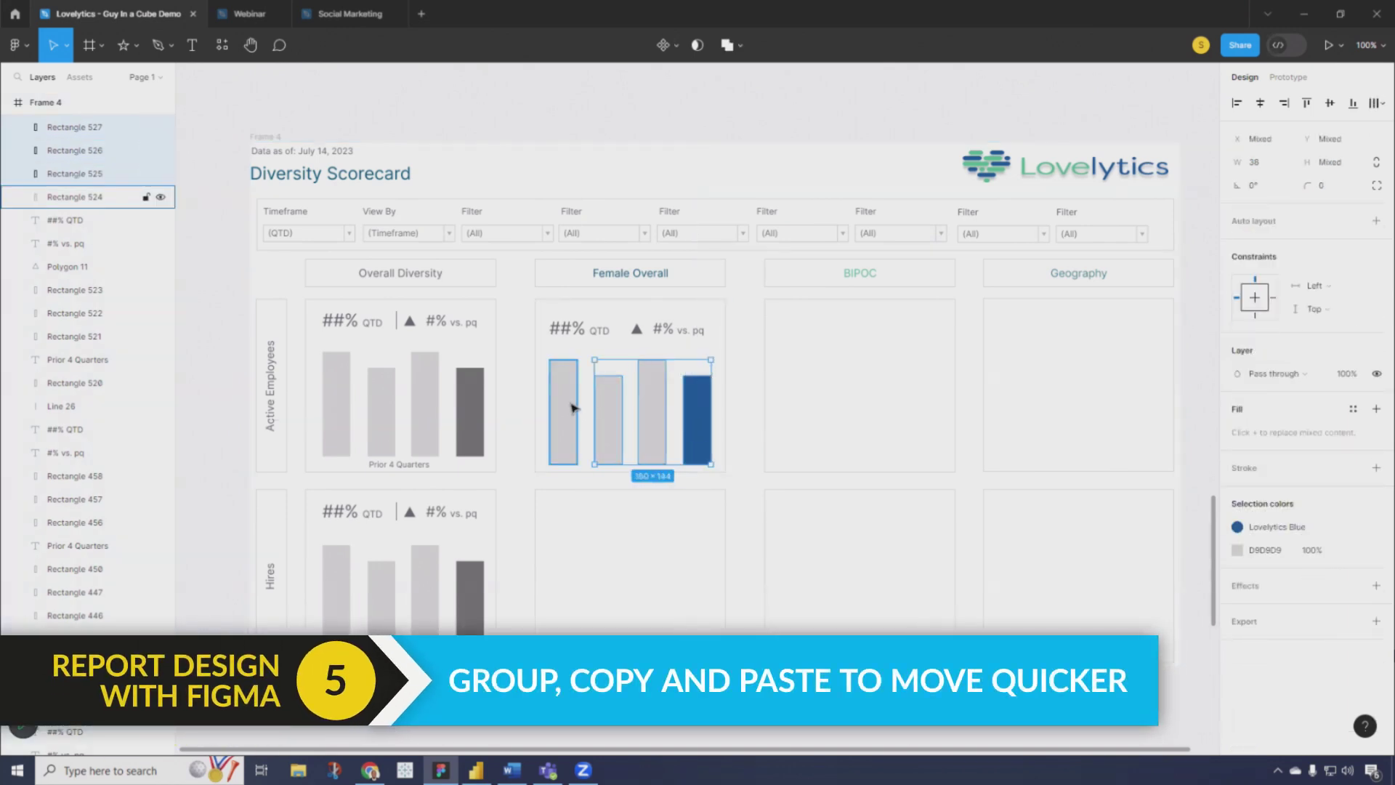
left_click(582, 330, "shift")
left_click(636, 329, "shift")
left_click(659, 333, "shift")
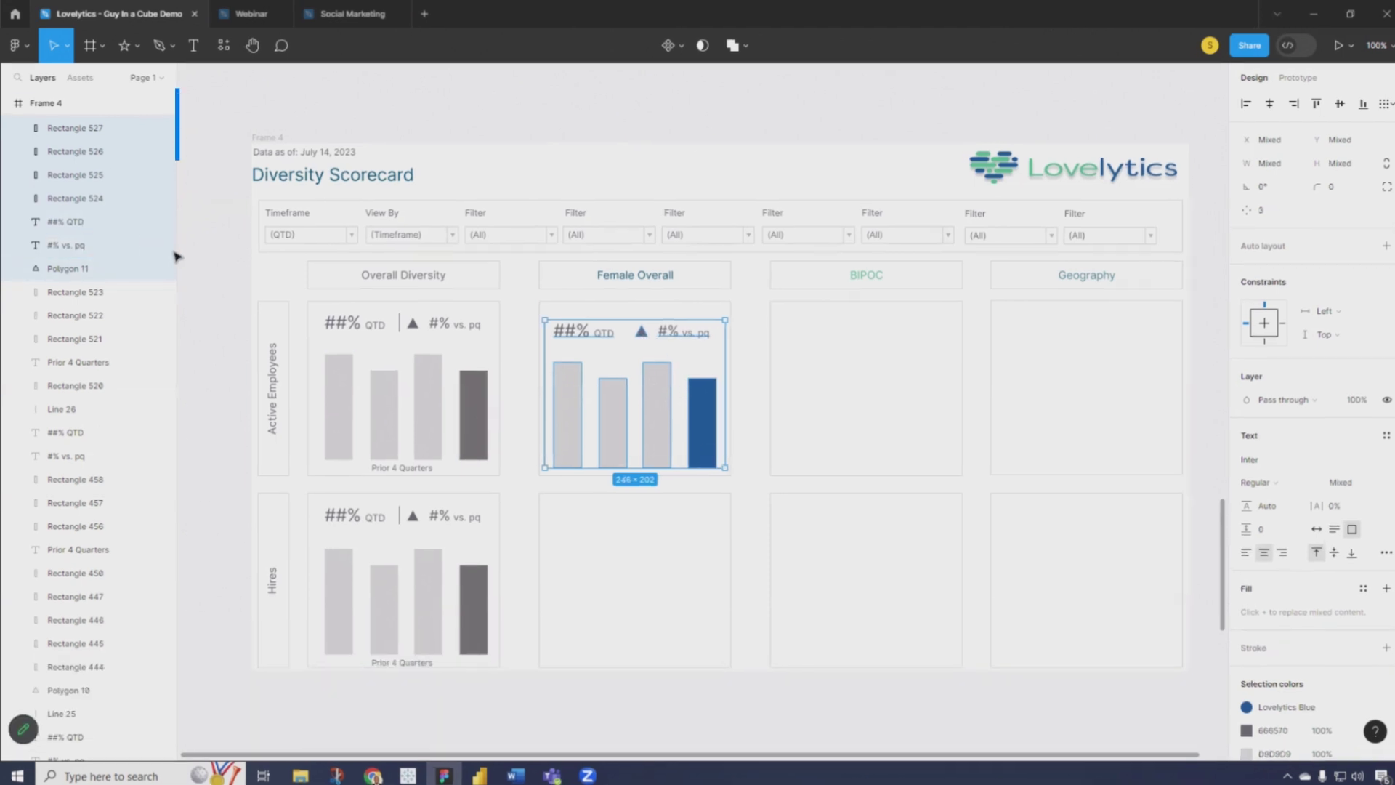
scroll(87, 291, "up", 2)
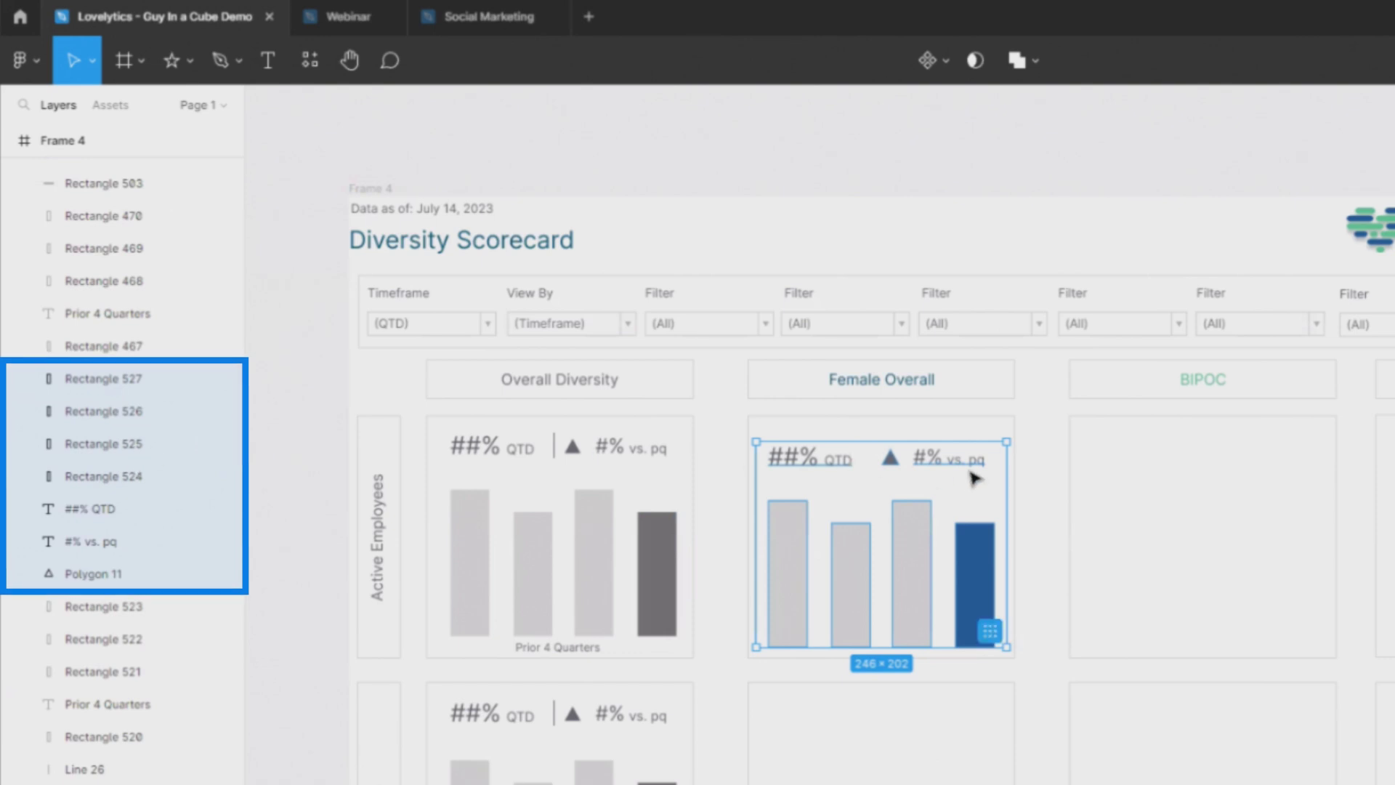
right_click(970, 501)
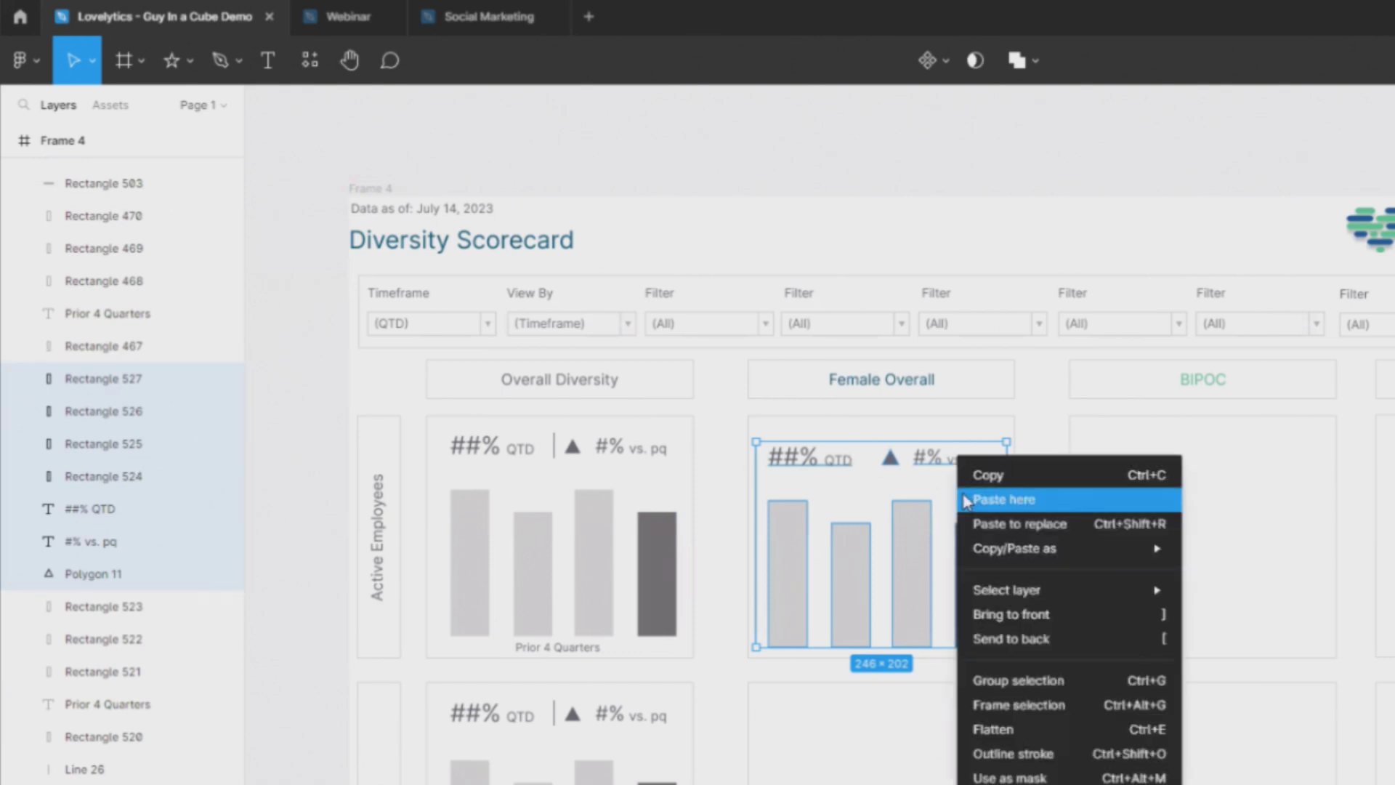
left_click(974, 681)
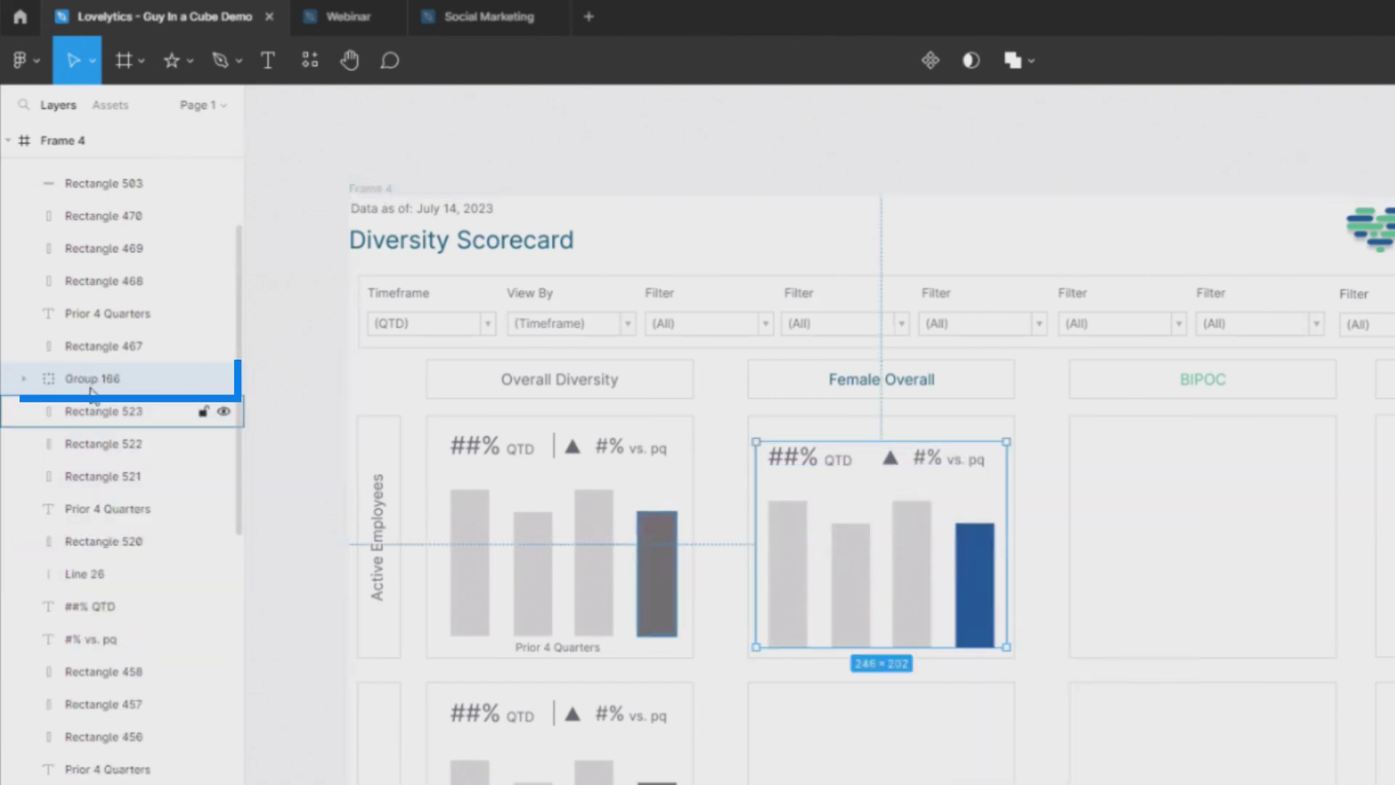
left_click(23, 383)
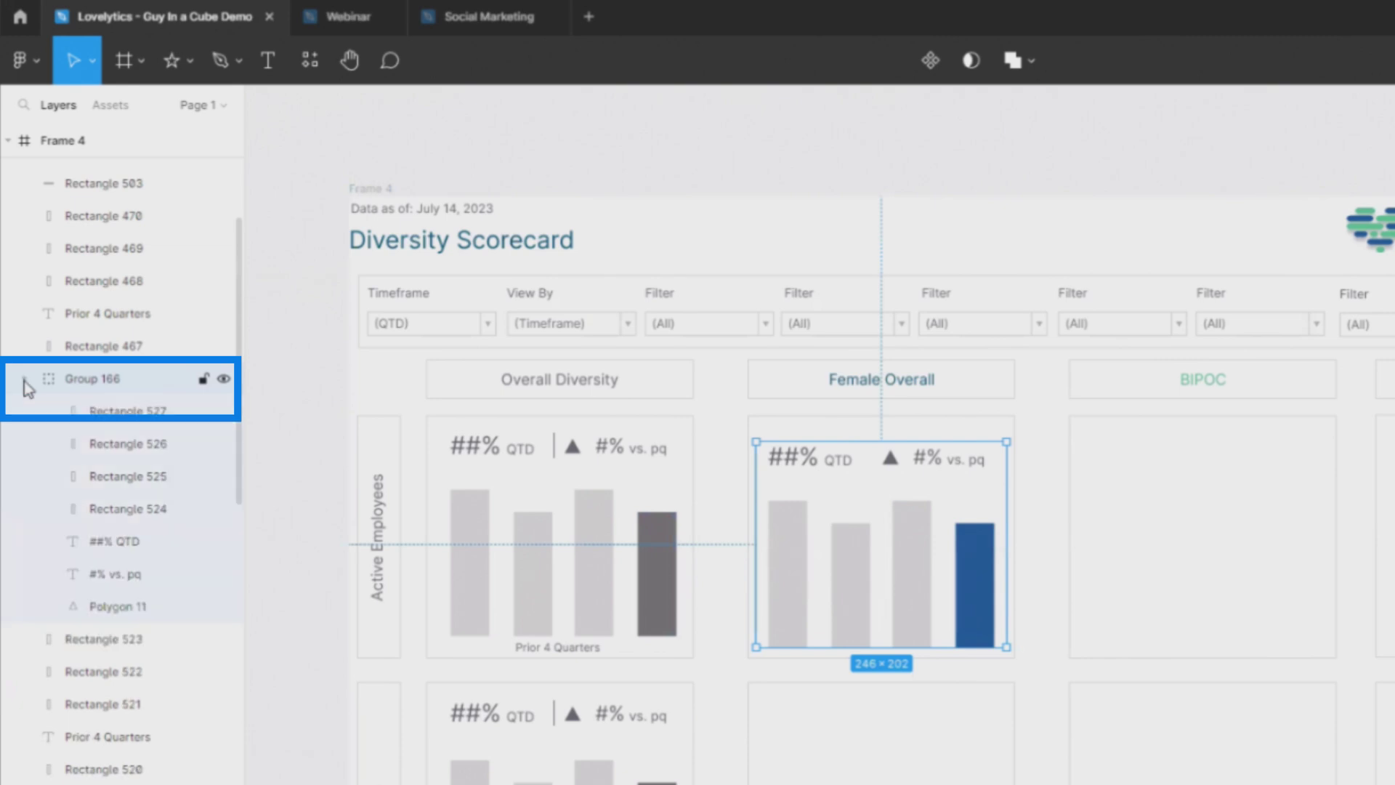
Copy the grouped Female Overall chart into the BIPOC box of the Active Employees row and align it within the box
right_click(109, 384)
left_click(137, 396)
left_click(1176, 507)
right_click(1179, 504)
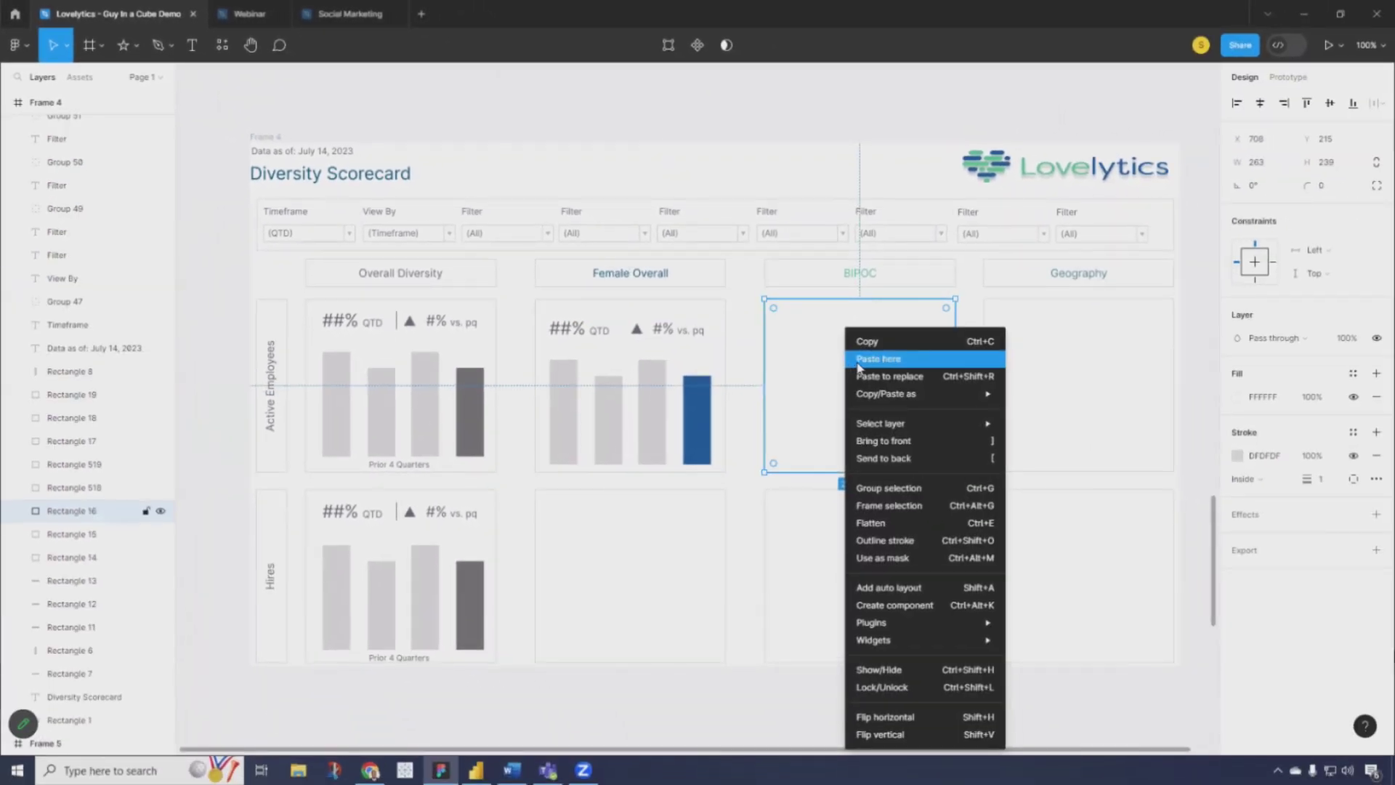
left_click(870, 361)
left_click_drag(875, 371, 856, 343)
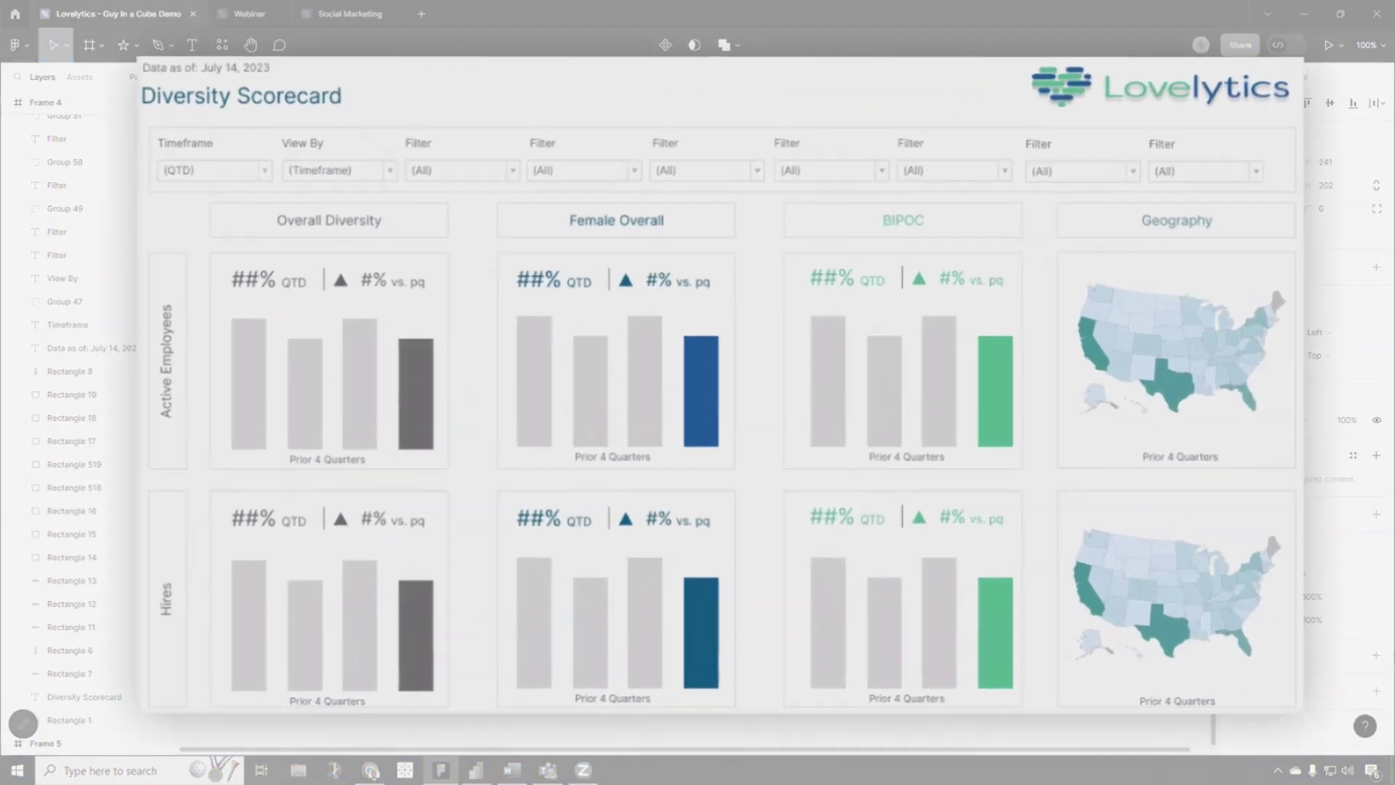
left_click(1203, 318)
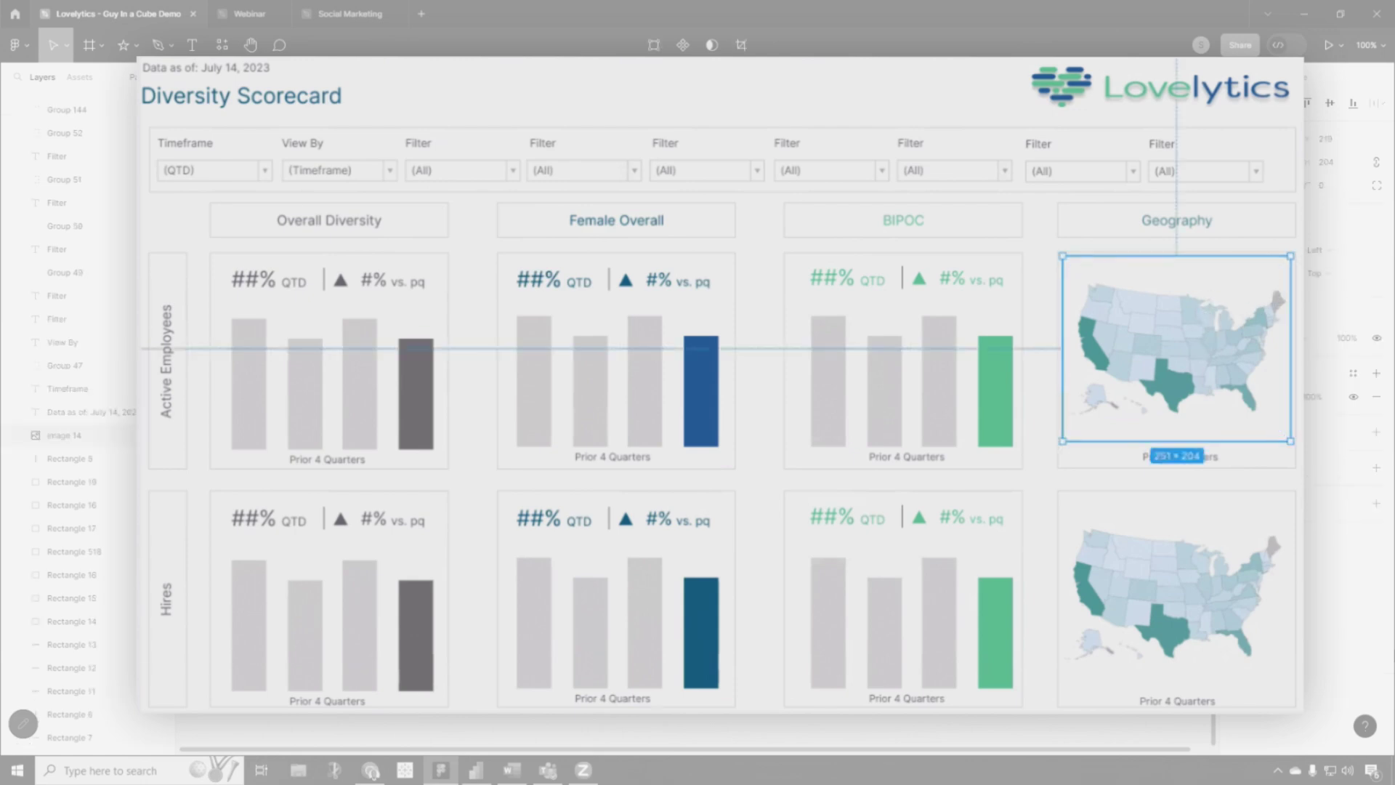
key("Escape")
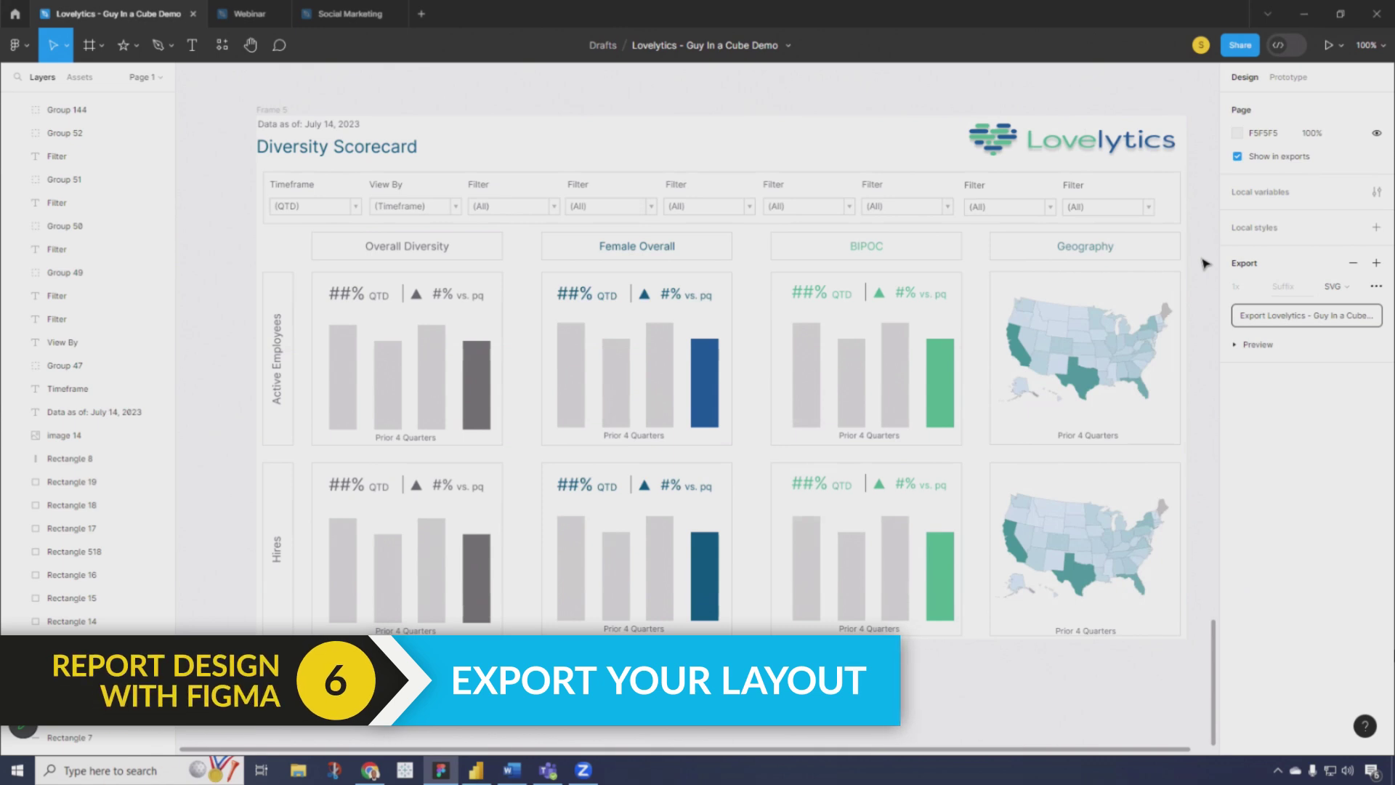
Start exporting the empty Diversity Scorecard layout, Frame 2, in SVG format and cancel saving the file
scroll(1203, 264, "up", 10)
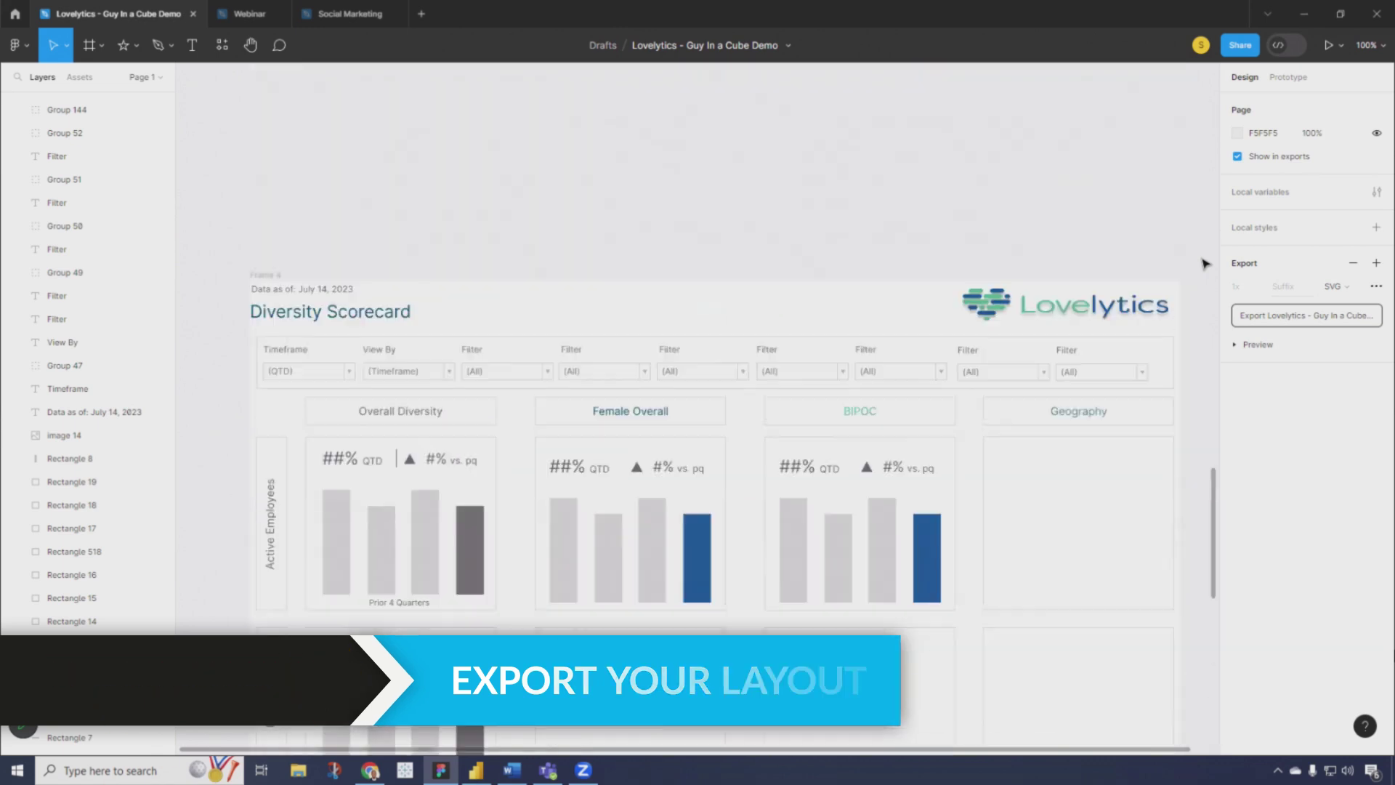
scroll(1205, 264, "up", 4)
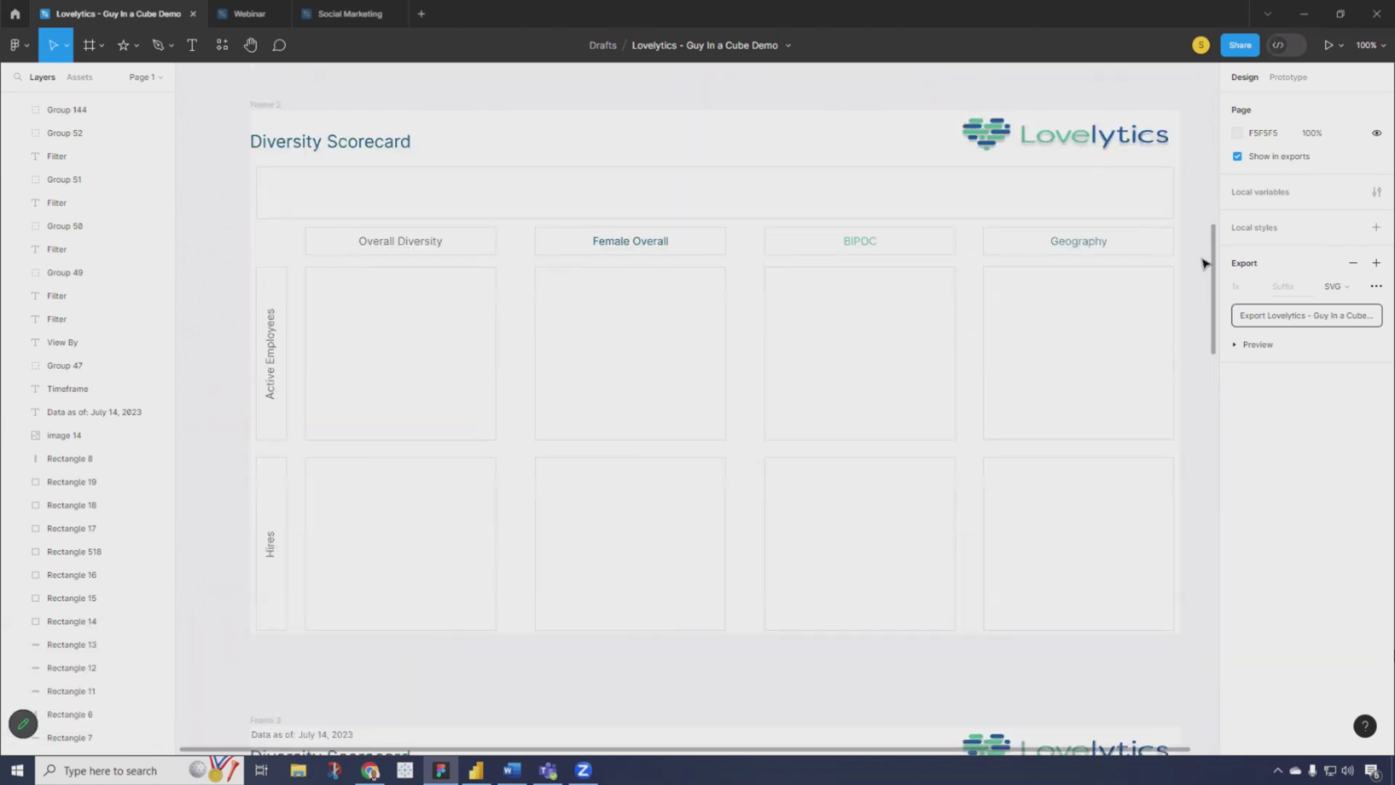
left_click(773, 148)
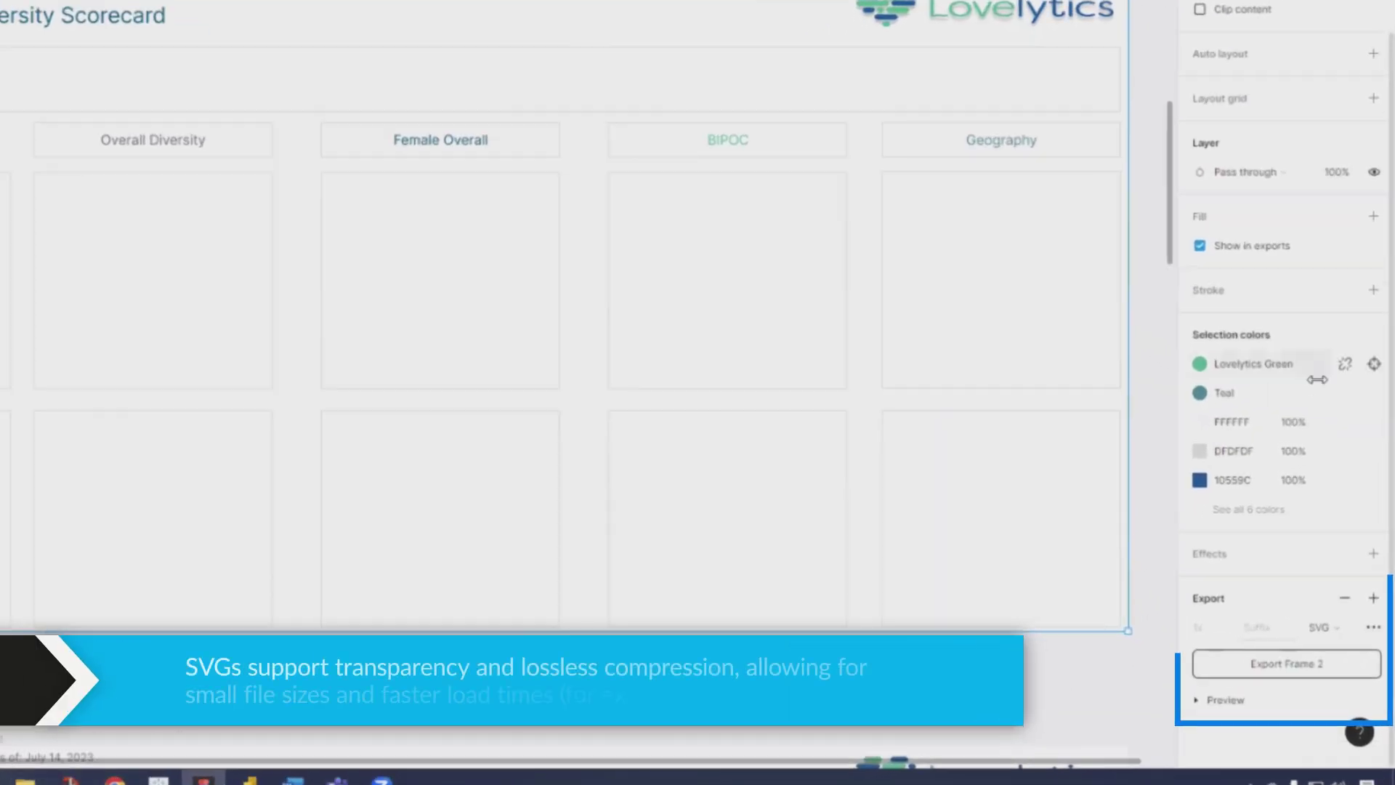
left_click(1305, 618)
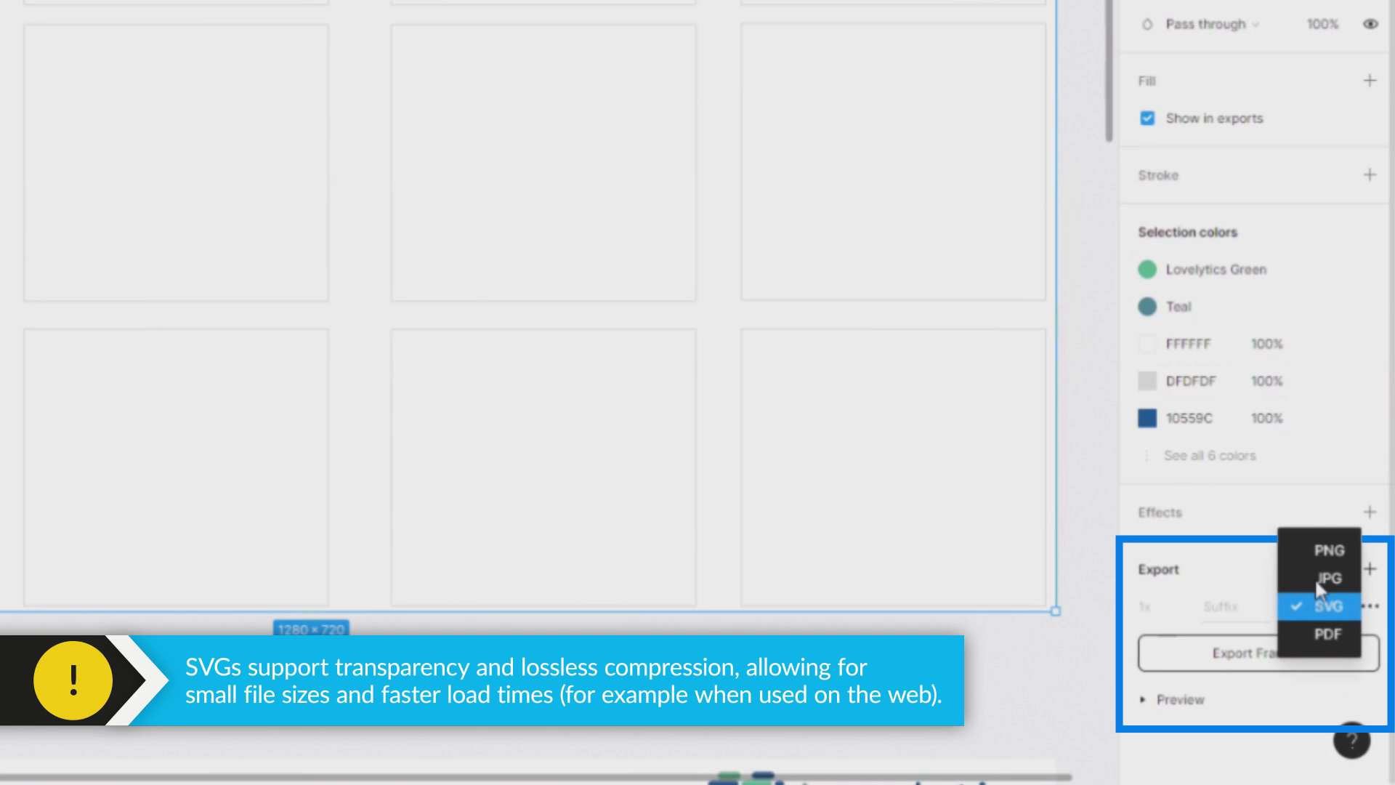
left_click(1308, 606)
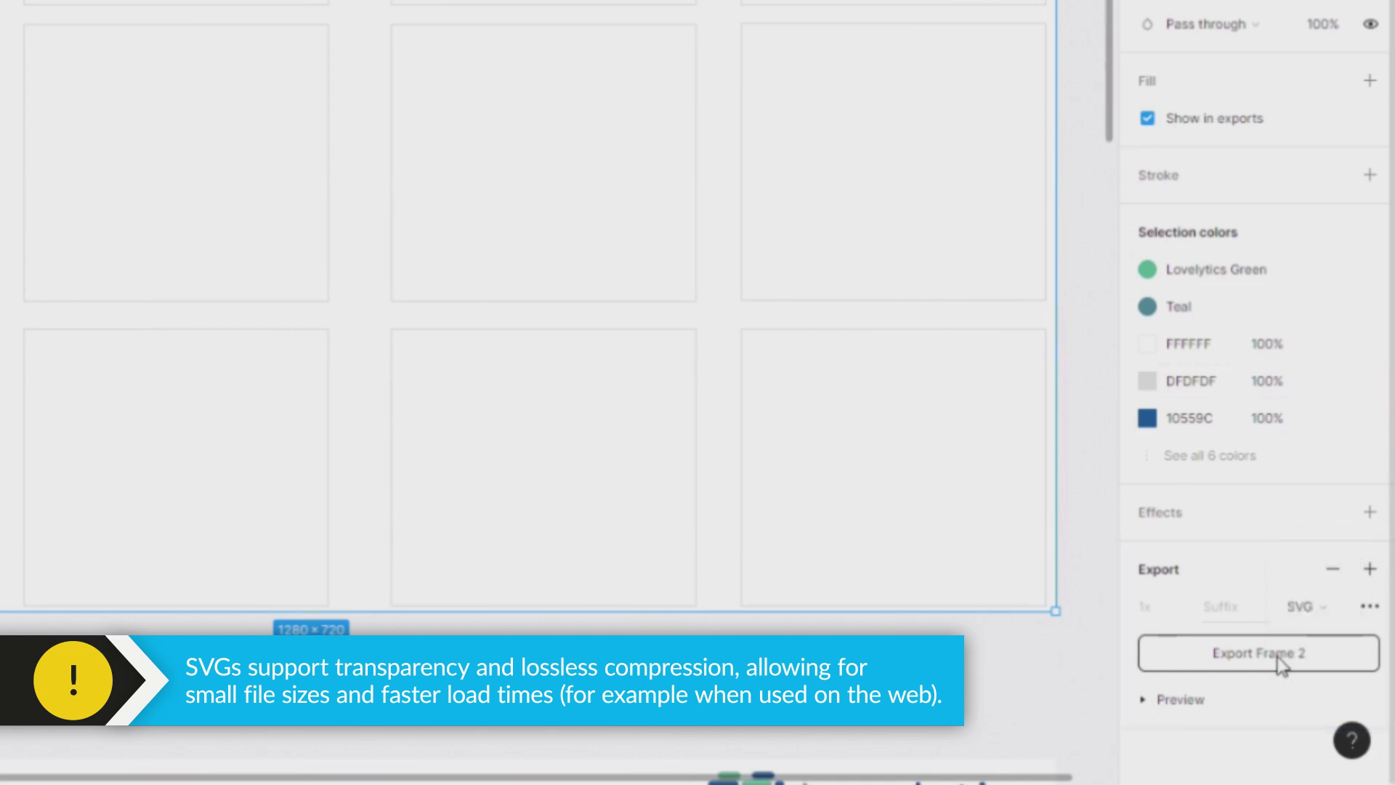
left_click(1290, 663)
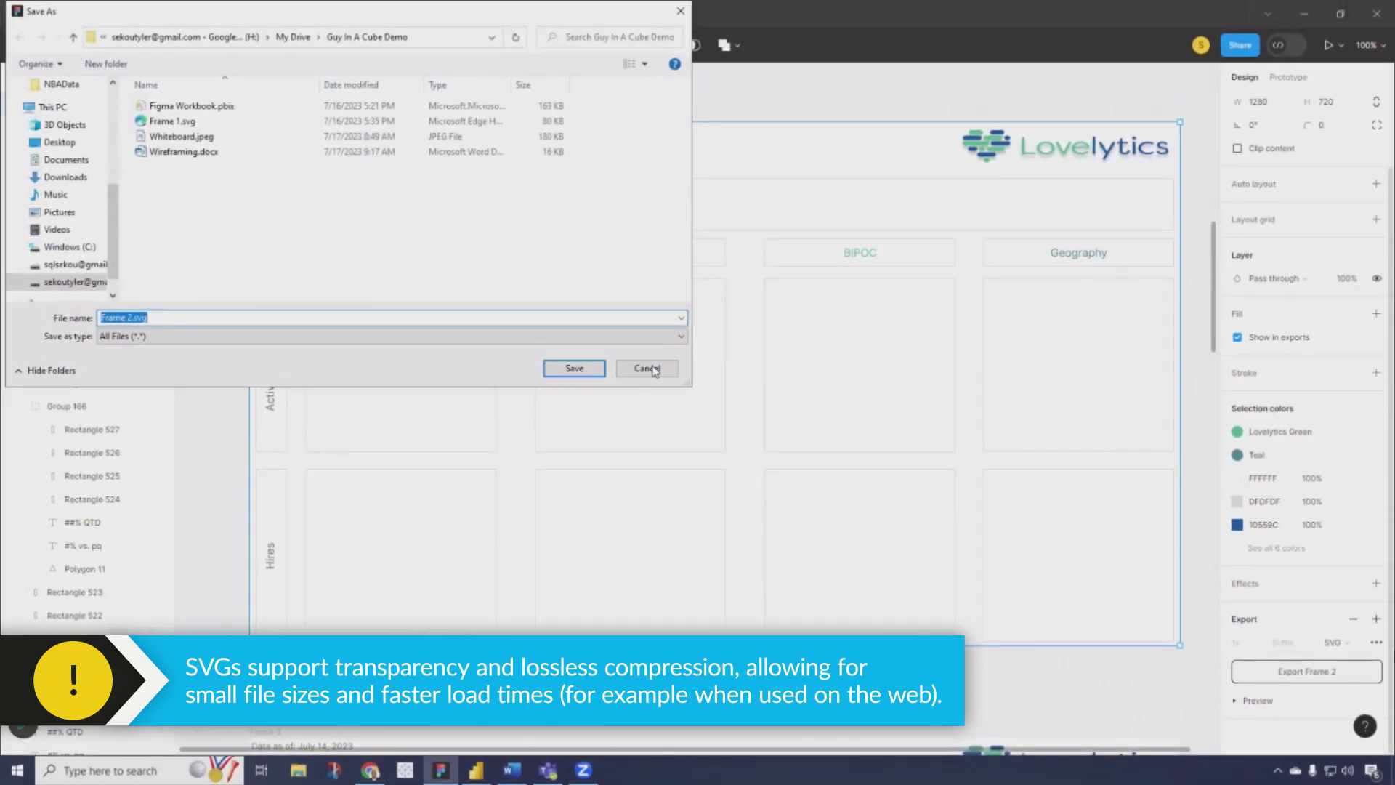
left_click(647, 369)
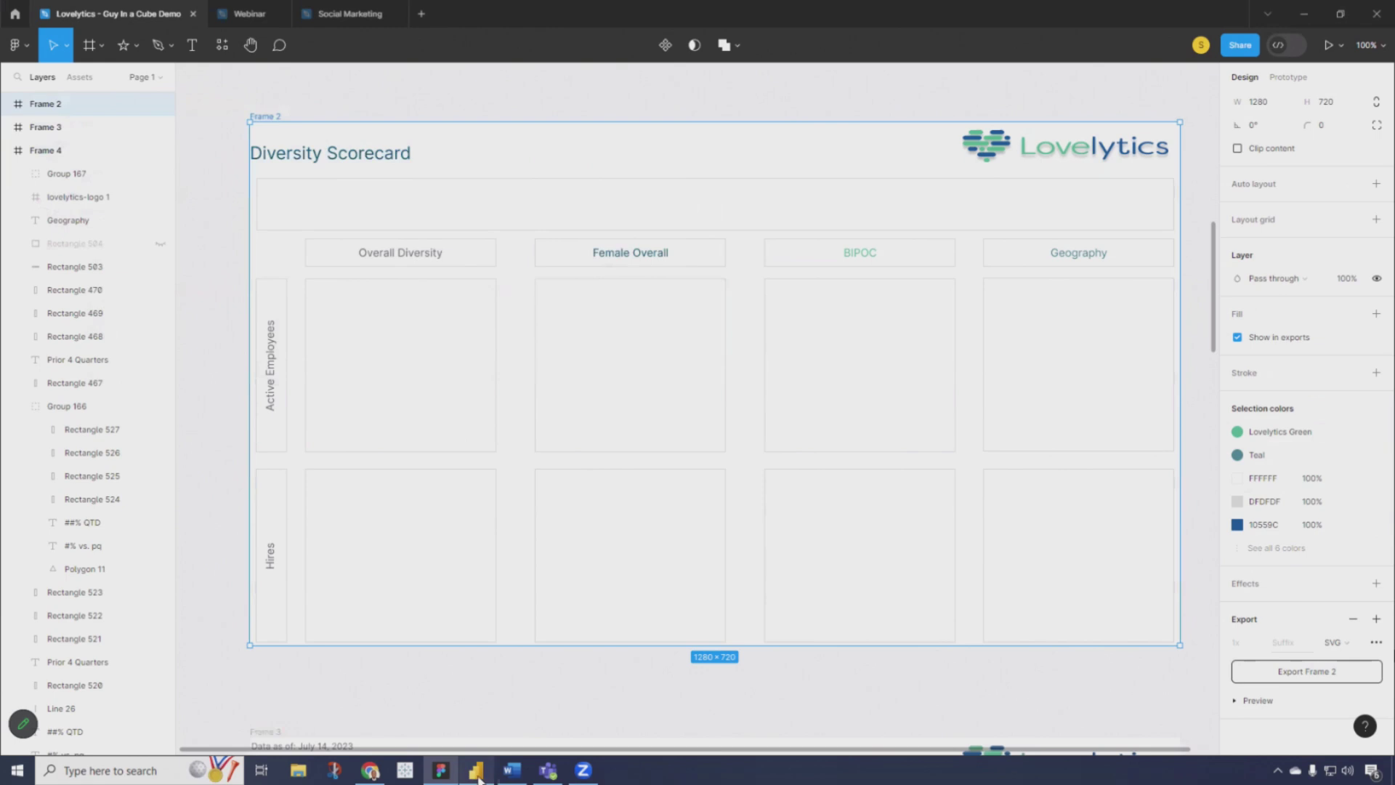
Switch to Power BI Desktop and set Frame 1.svg as the canvas background image of Page 1
left_click(476, 771)
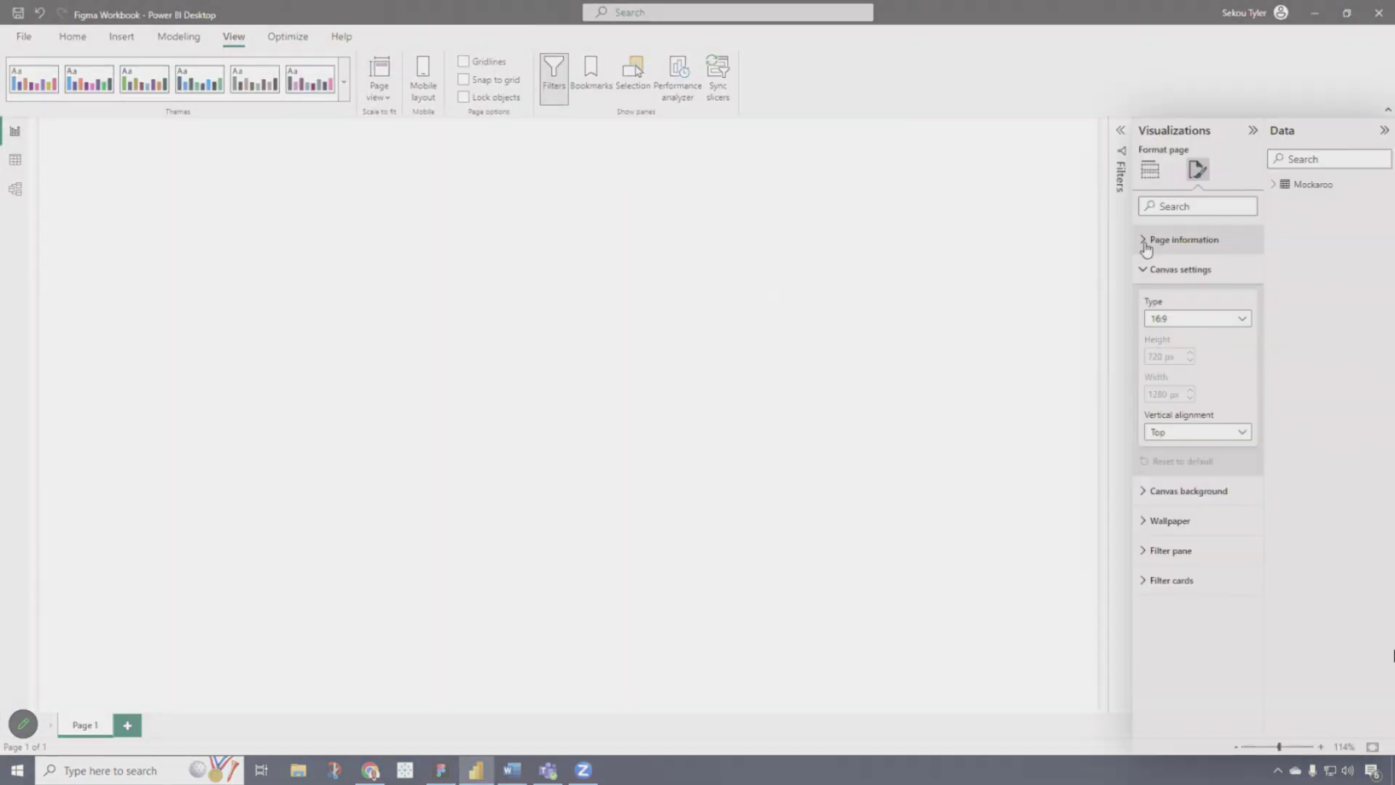
left_click(1147, 240)
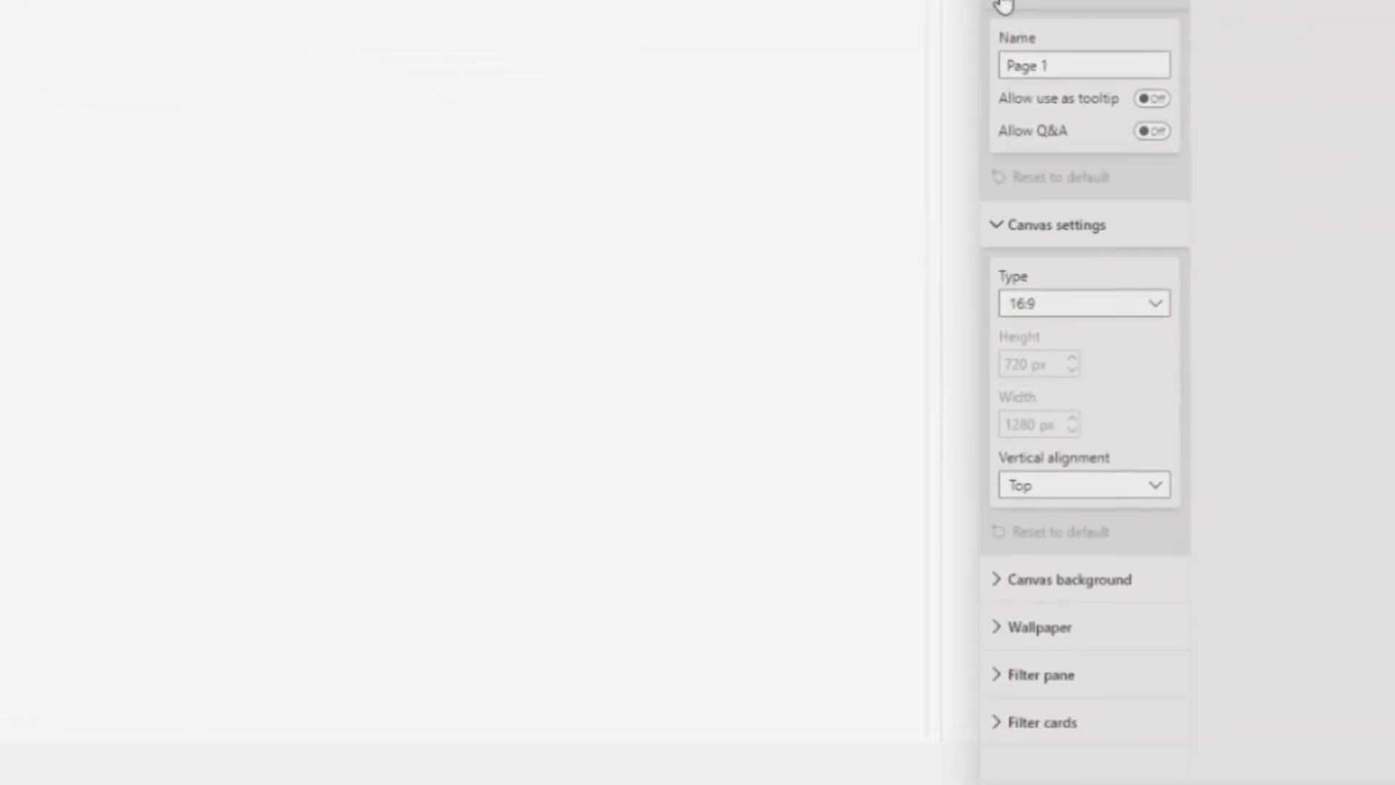
left_click(1004, 5)
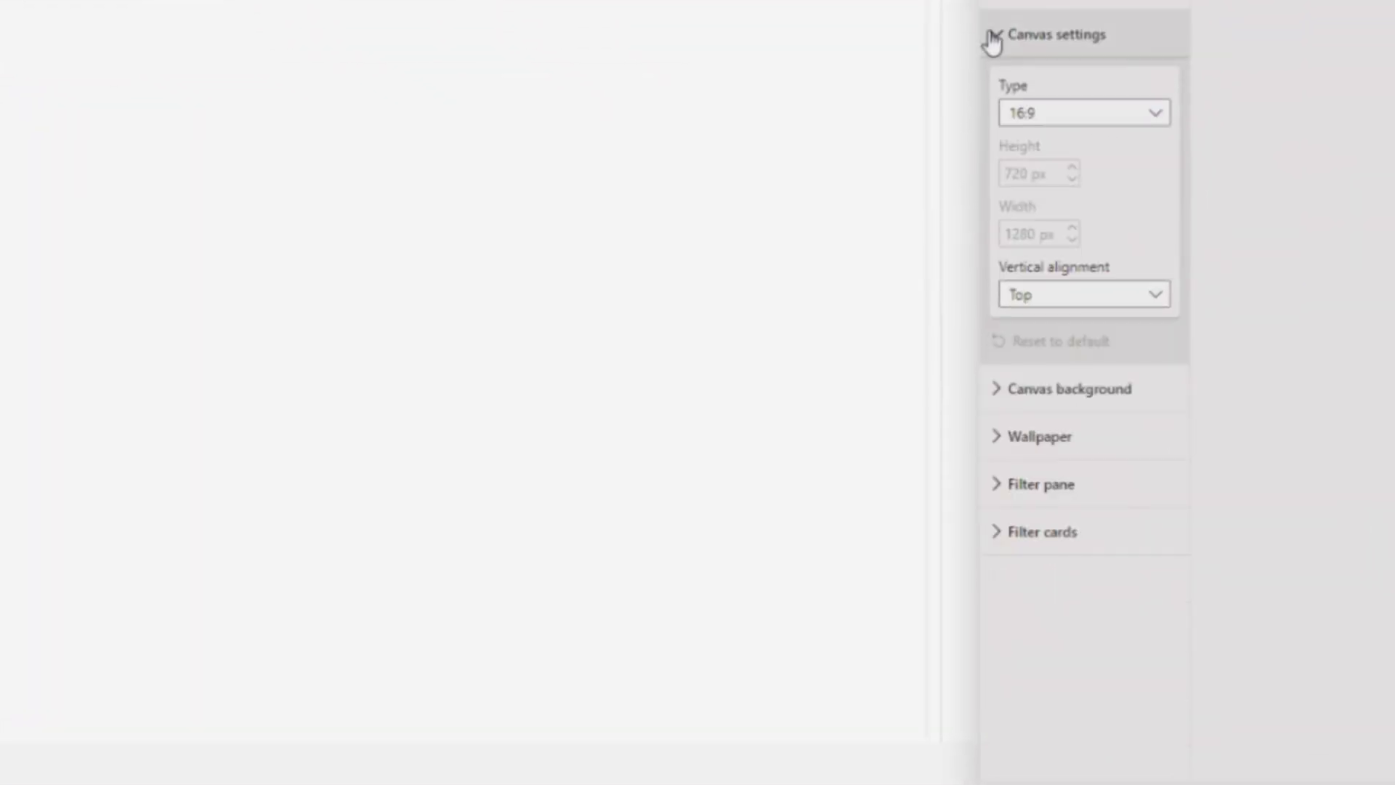
left_click(996, 392)
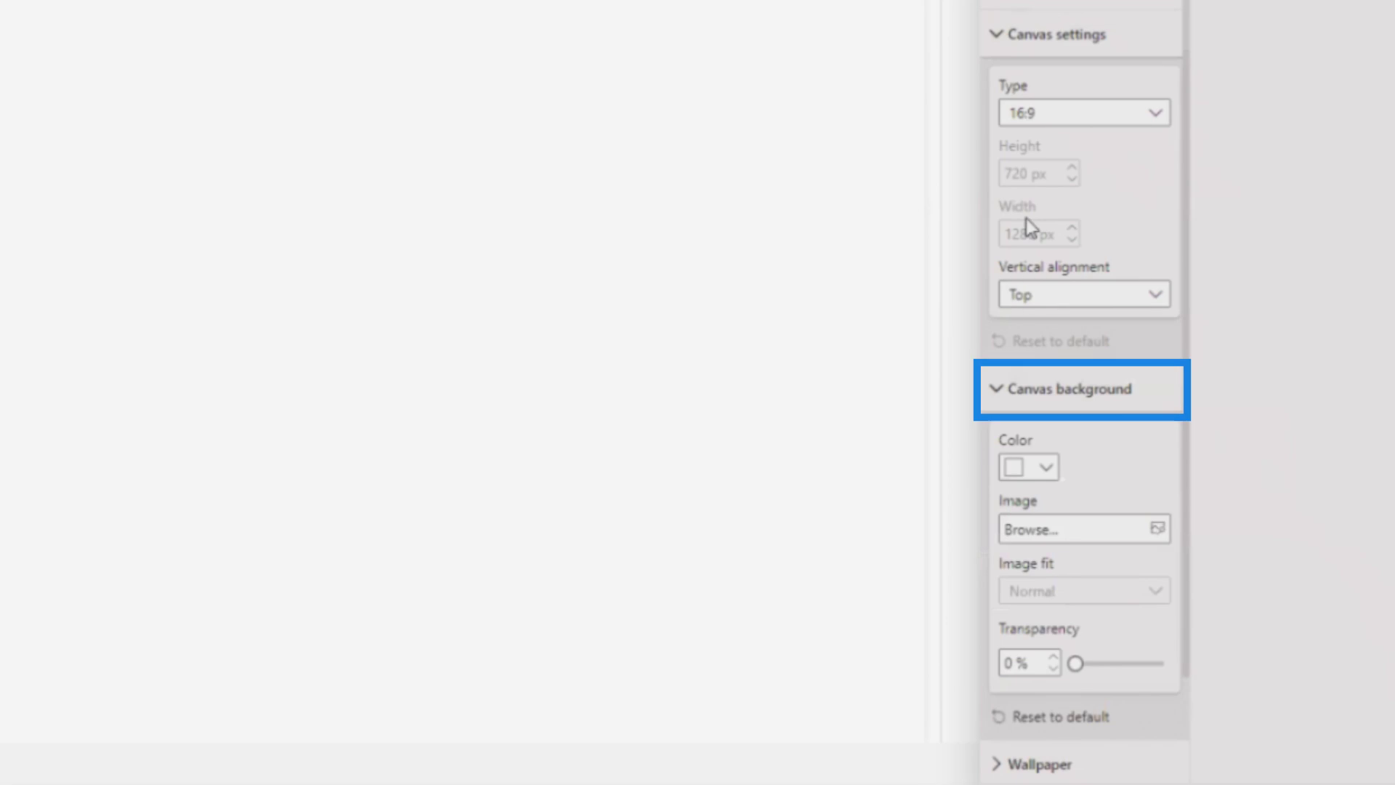
scroll(1038, 218, "down", 2)
left_click(1160, 423)
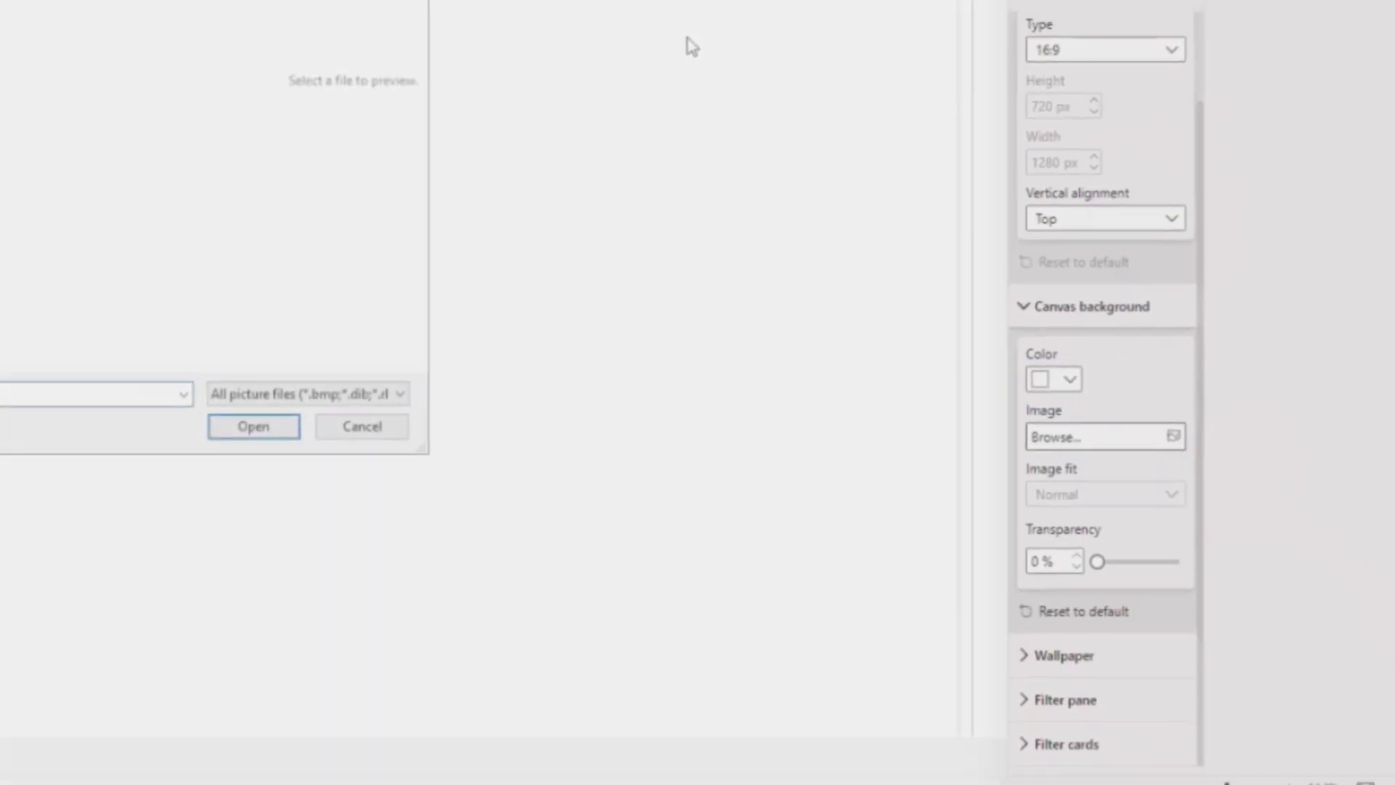
left_click(310, 150)
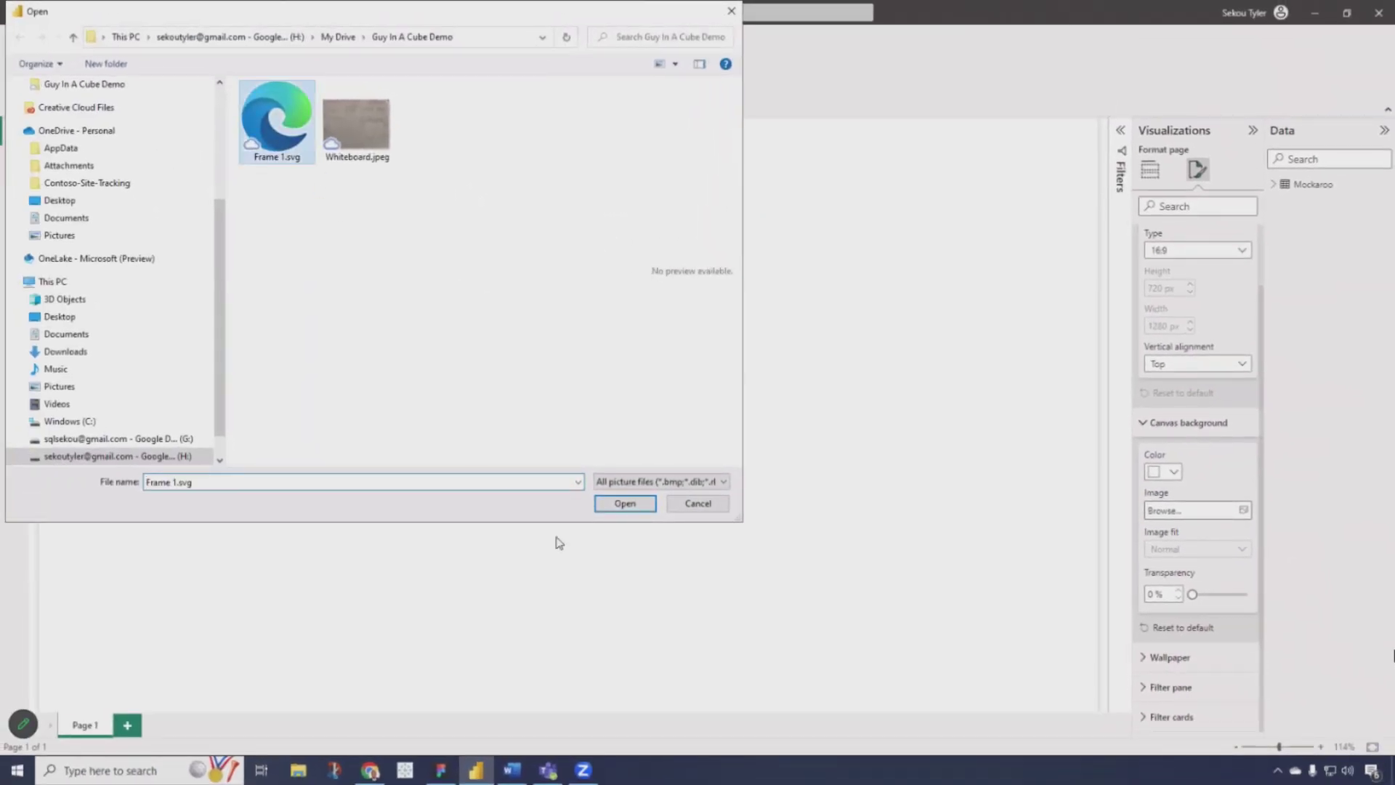
left_click(627, 505)
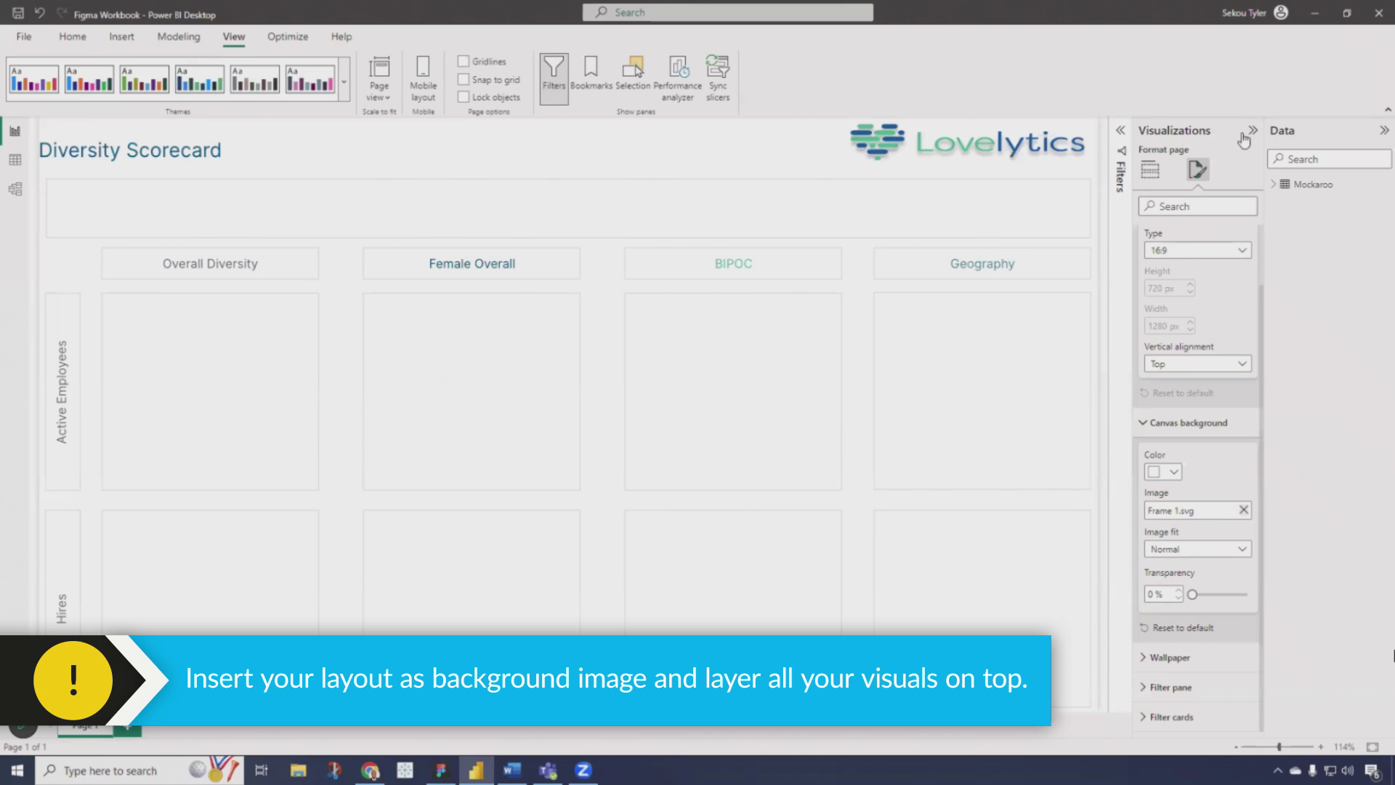
Unhide the map visual in the Geography box of the Active Employees row and collapse the Visualizations and Selection panes
left_click(1254, 136)
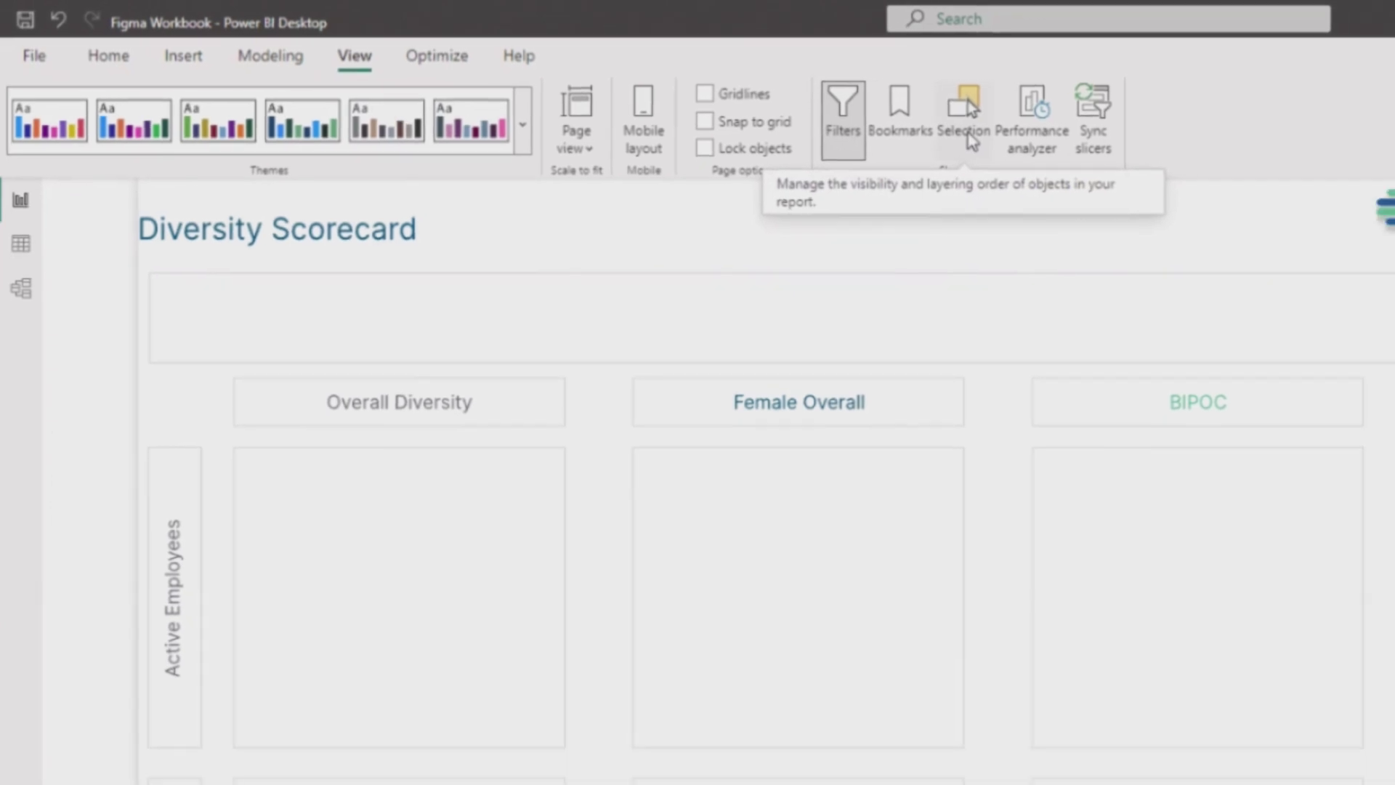
left_click(1014, 131)
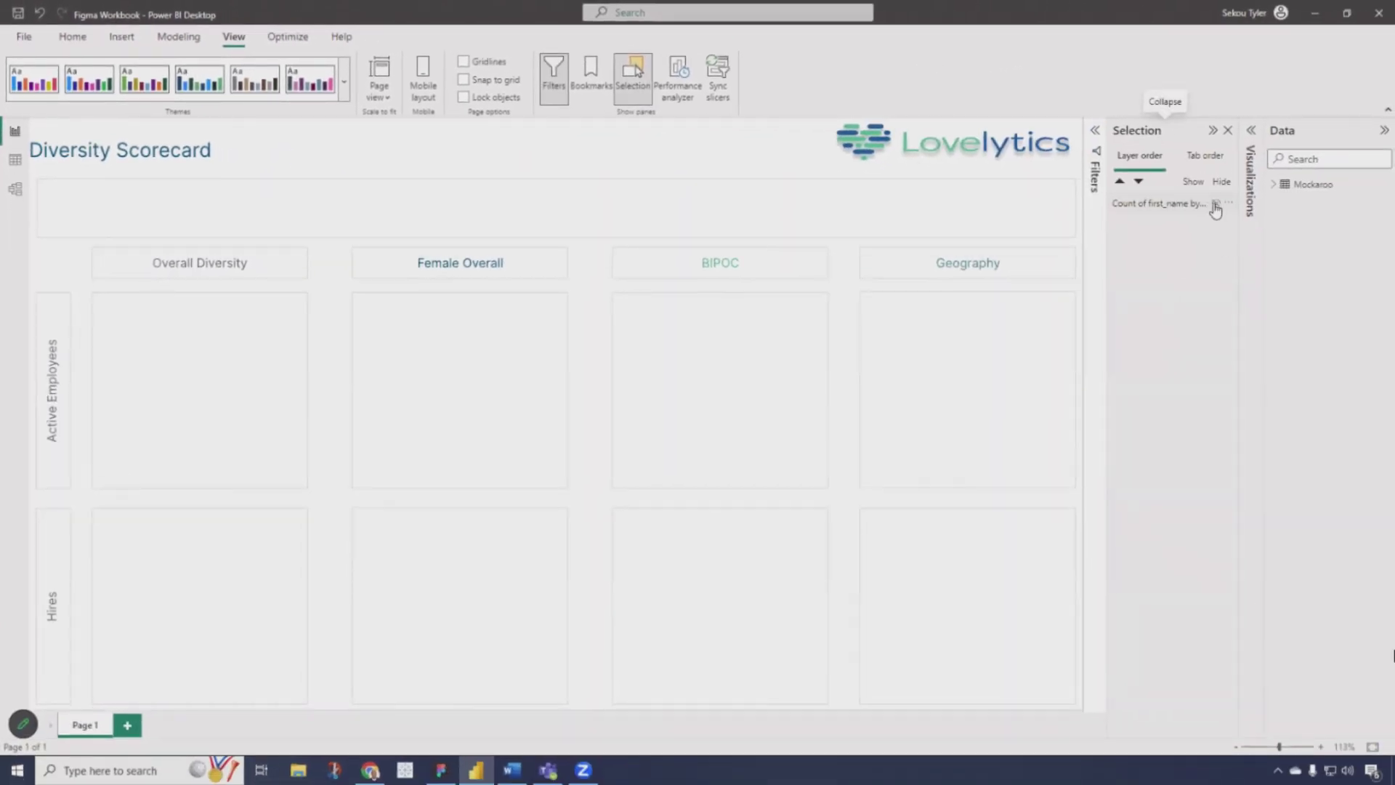
left_click(1216, 206)
left_click(966, 390)
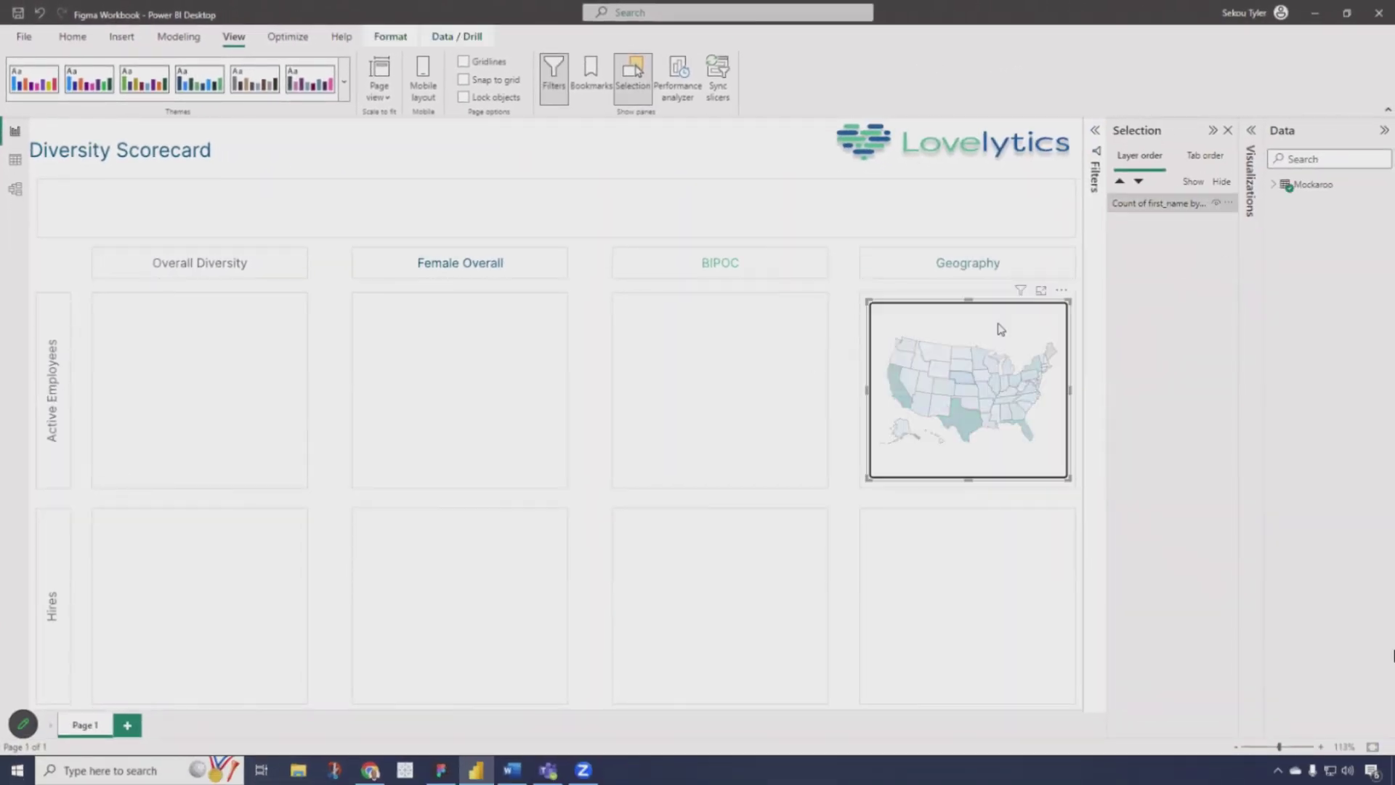
left_click(918, 209)
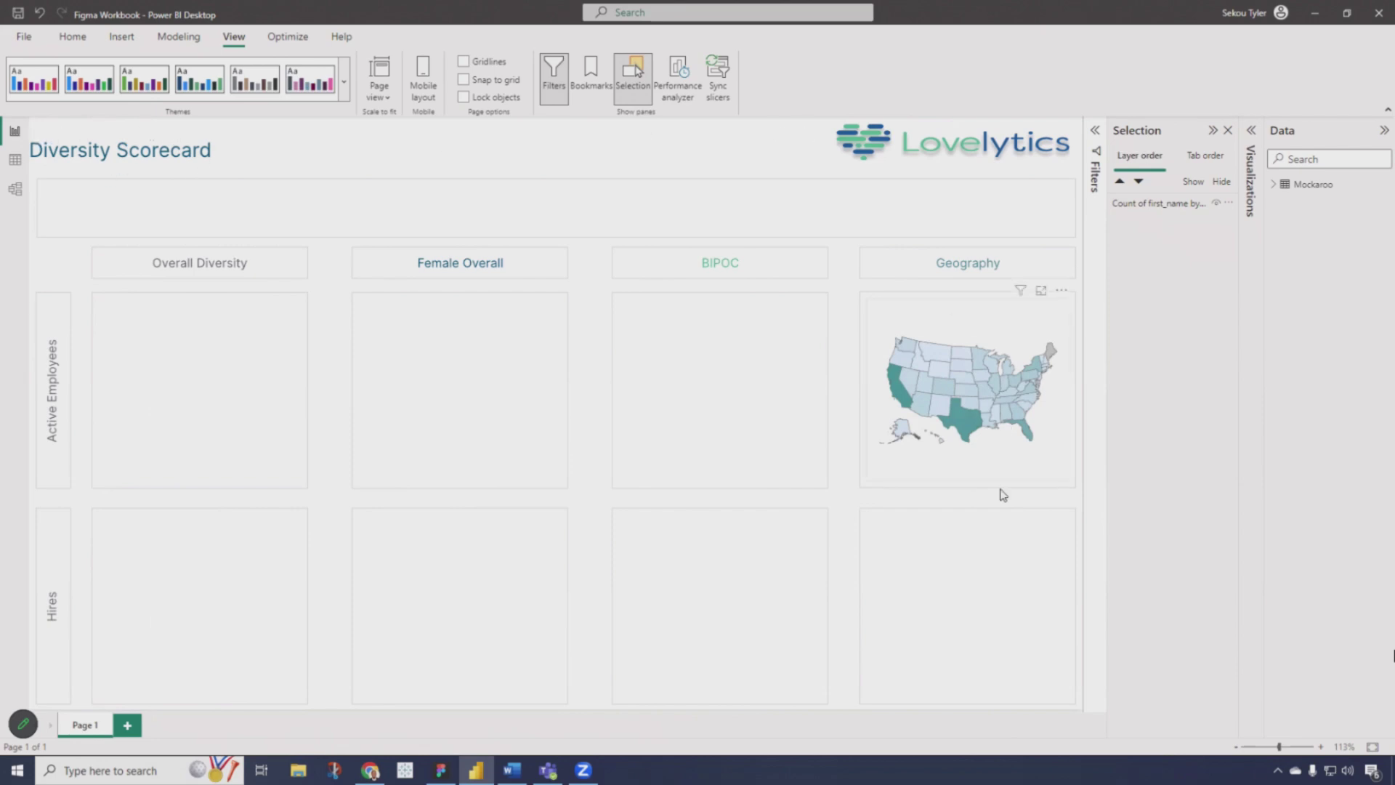
left_click(1213, 131)
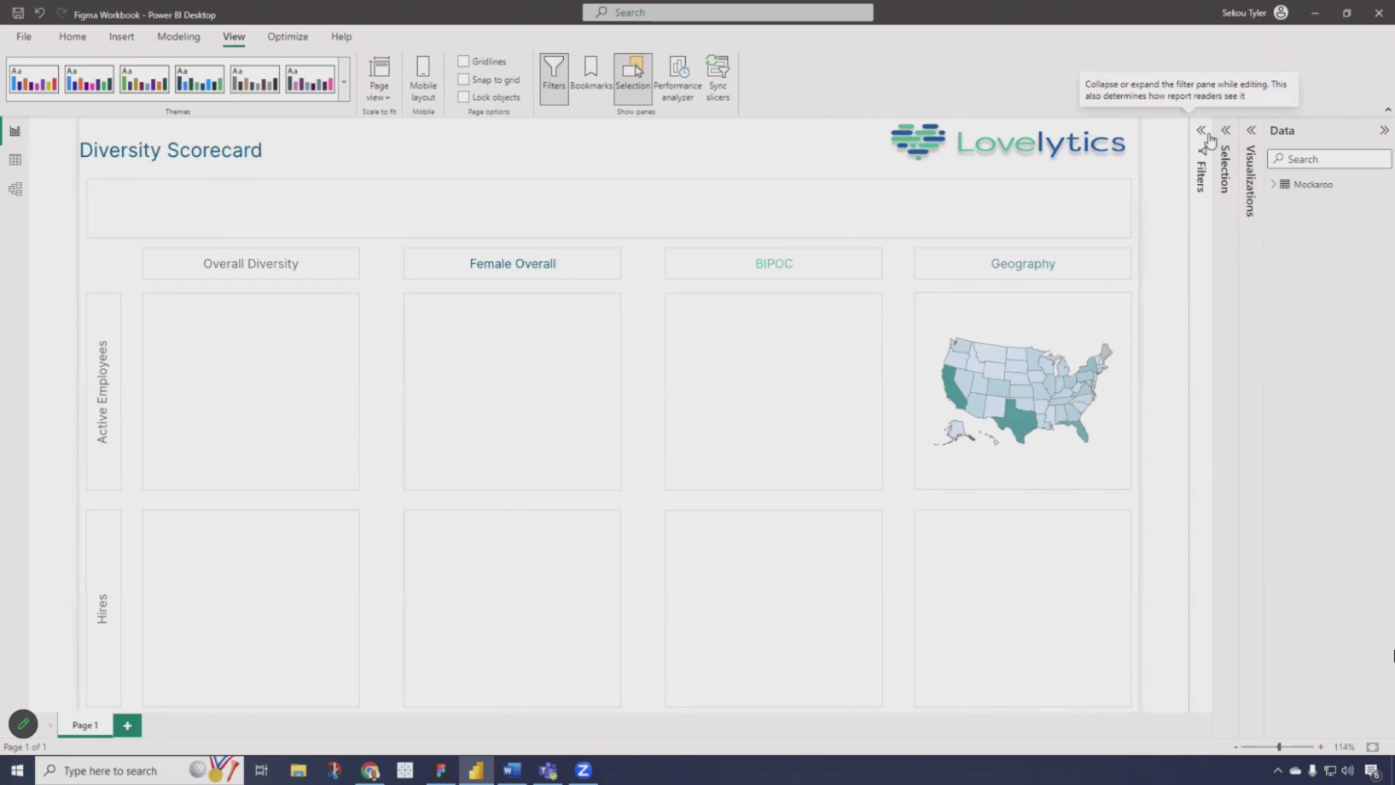